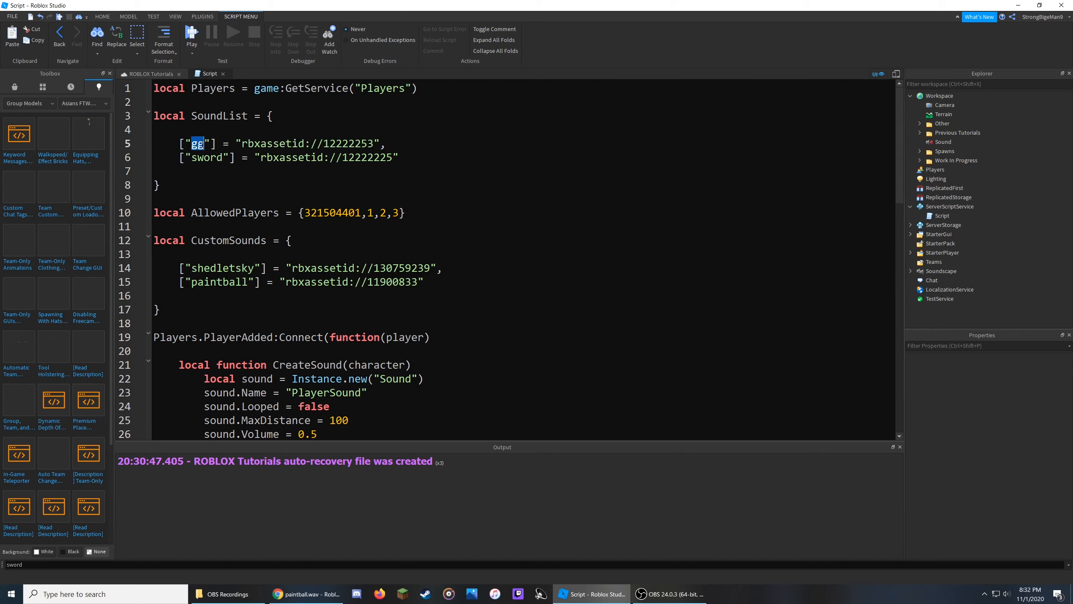
Start a playtest of the place from the script editor.
double_click(220, 158)
mouse_move(210, 268)
mouse_down()
mouse_move(242, 268)
mouse_move(211, 282)
mouse_move(225, 280)
mouse_up()
click(353, 212)
click(151, 73)
click(379, 32)
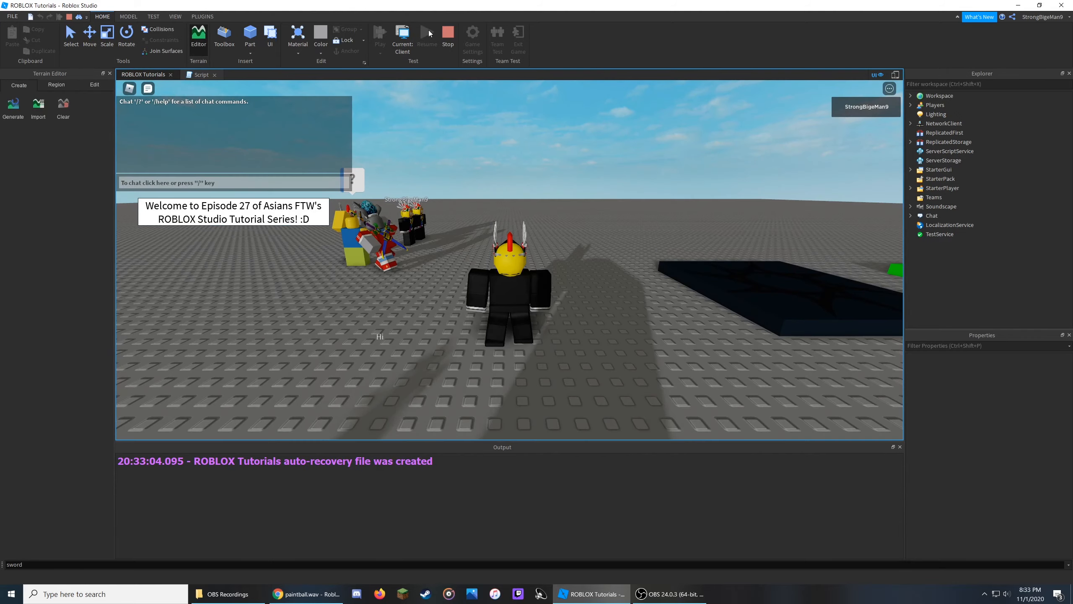
Send the chat message shedletsky in the running test.
key(slash)
text(she)
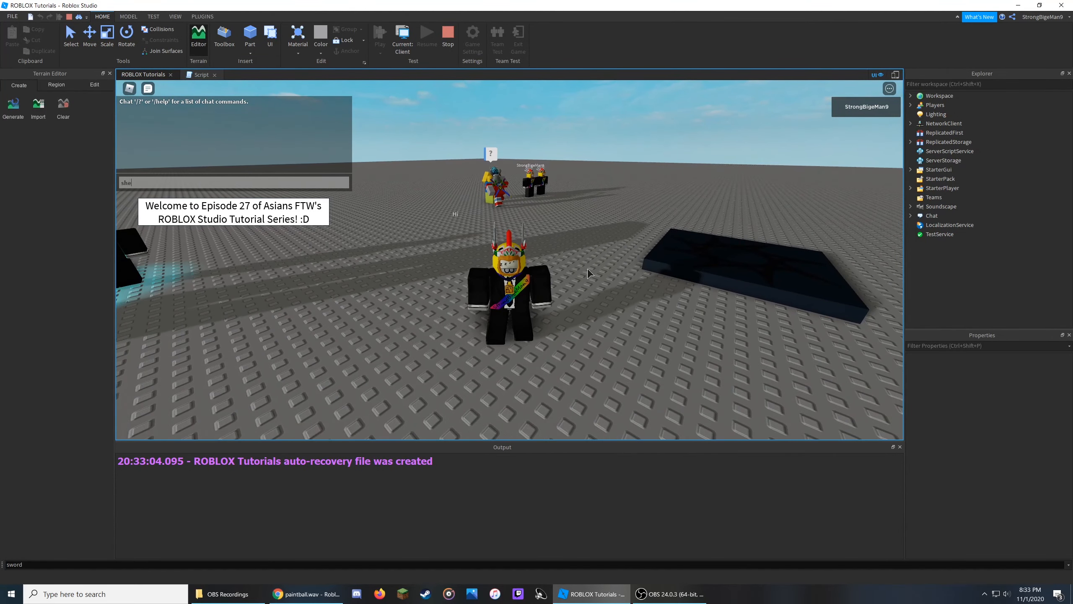
text(dletsky)
key(Return)
key(d)
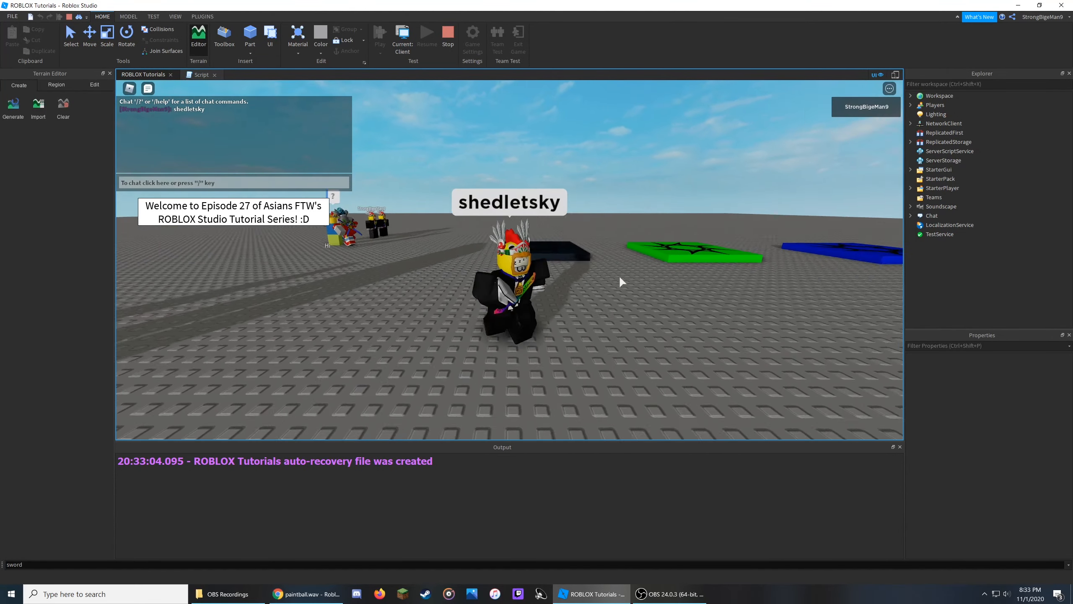
click(201, 74)
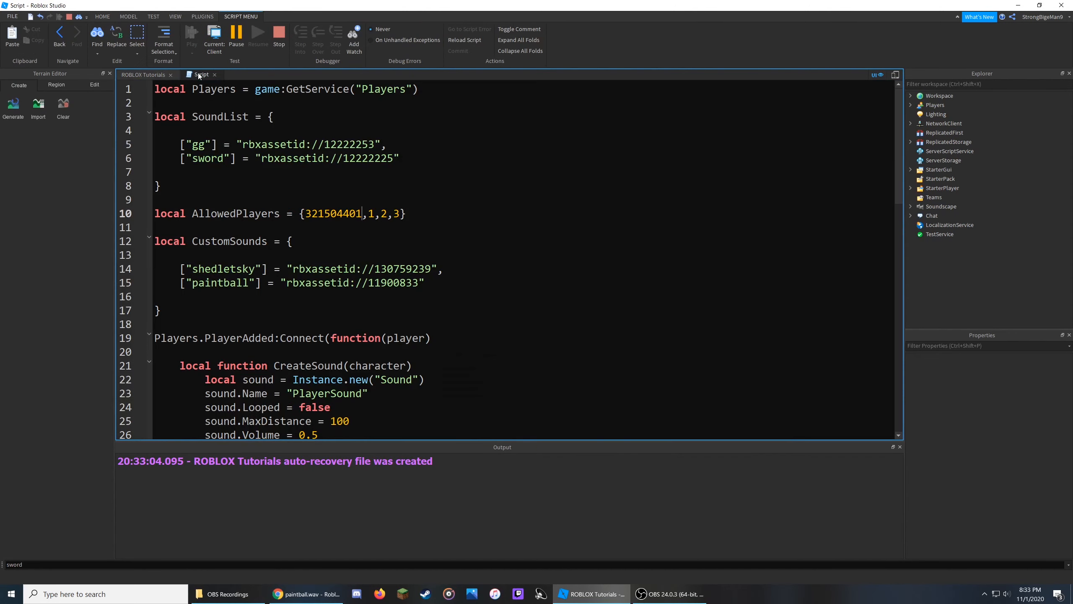
click(143, 74)
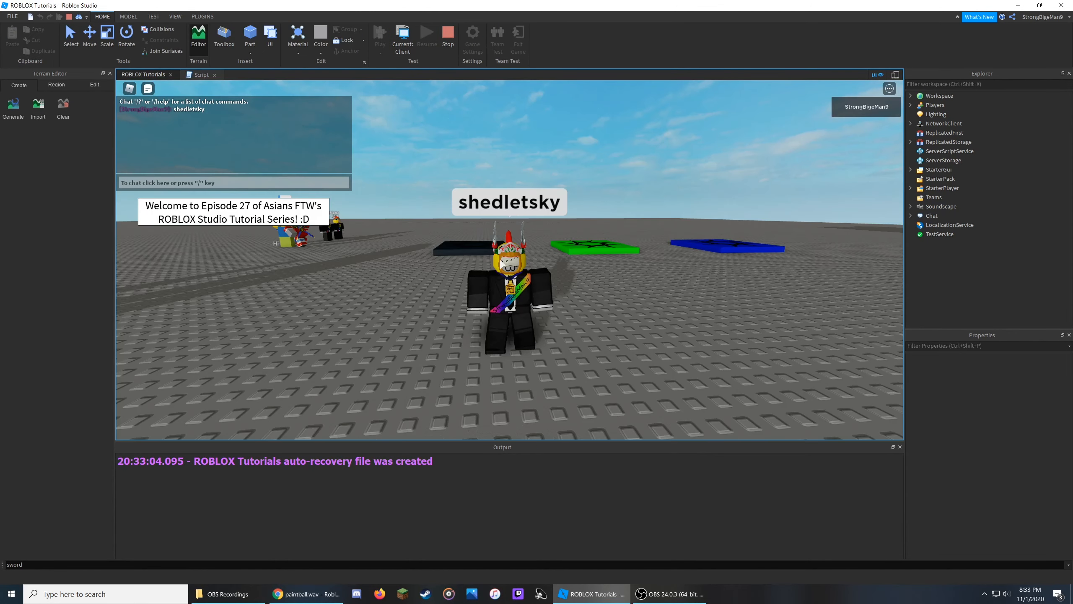
right_drag(573, 278, 557, 292)
key(s)
click(201, 74)
click(163, 76)
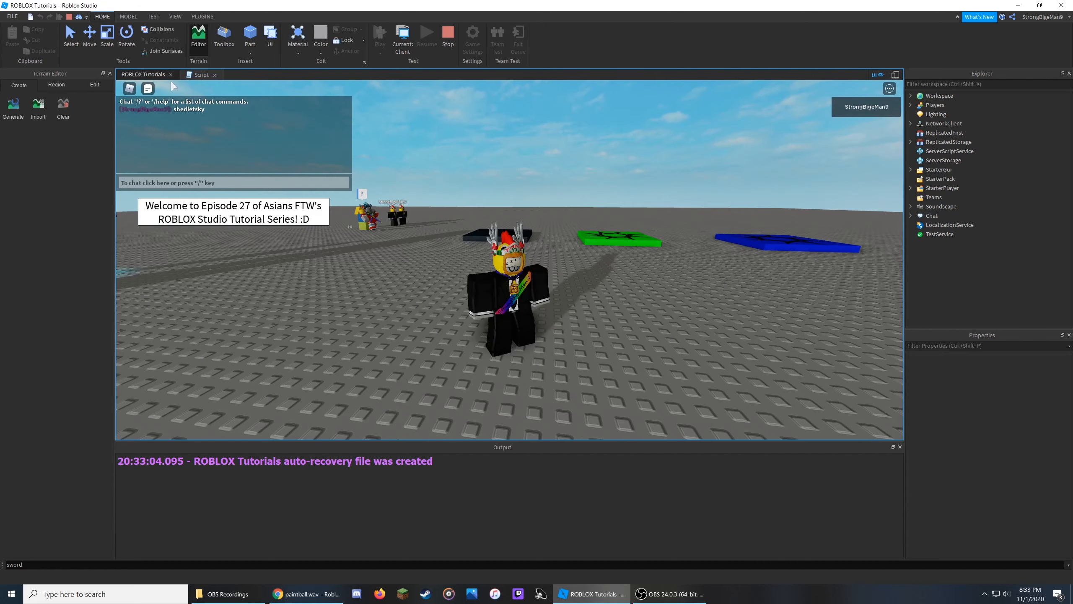
right_drag(651, 303, 699, 312)
key(s)
Send the chat message gg in the running test.
key(slash)
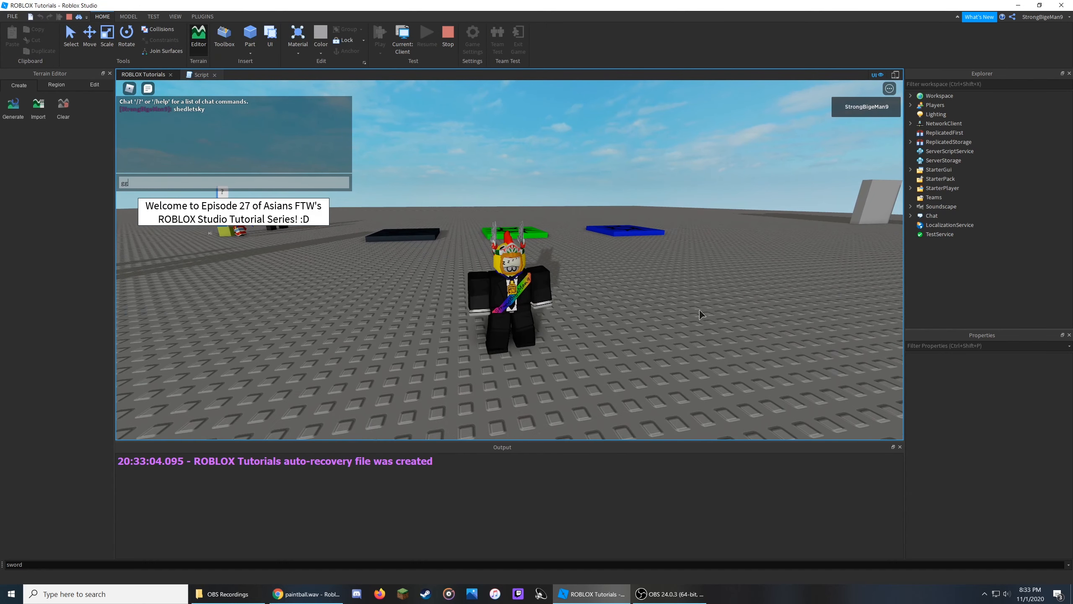
text(gg)
key(Return)
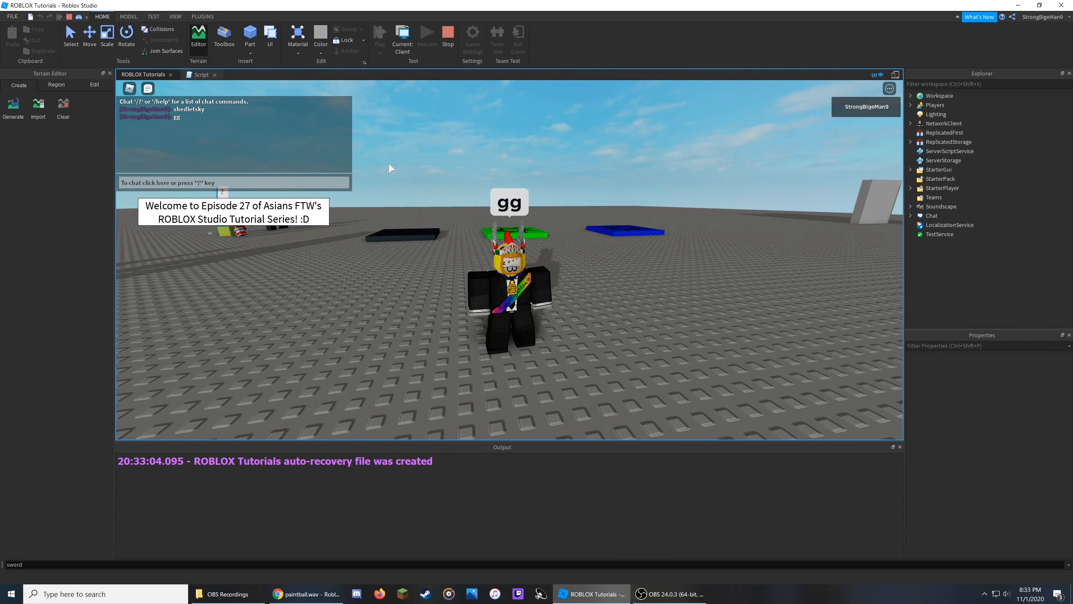
click(201, 74)
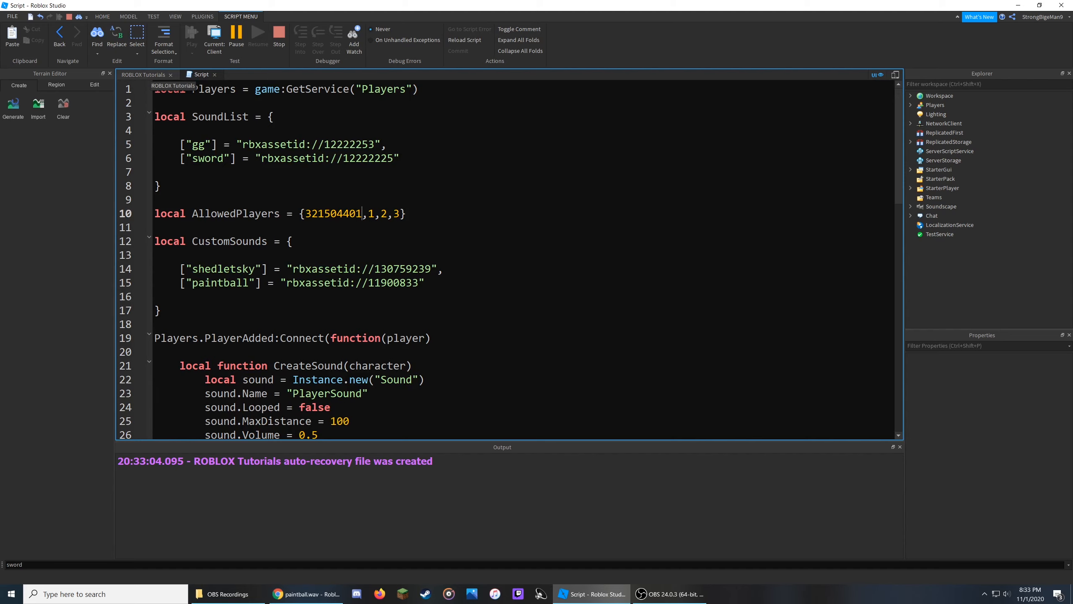
Send the chat message paintball in the running test.
click(163, 72)
key(slash)
text(p)
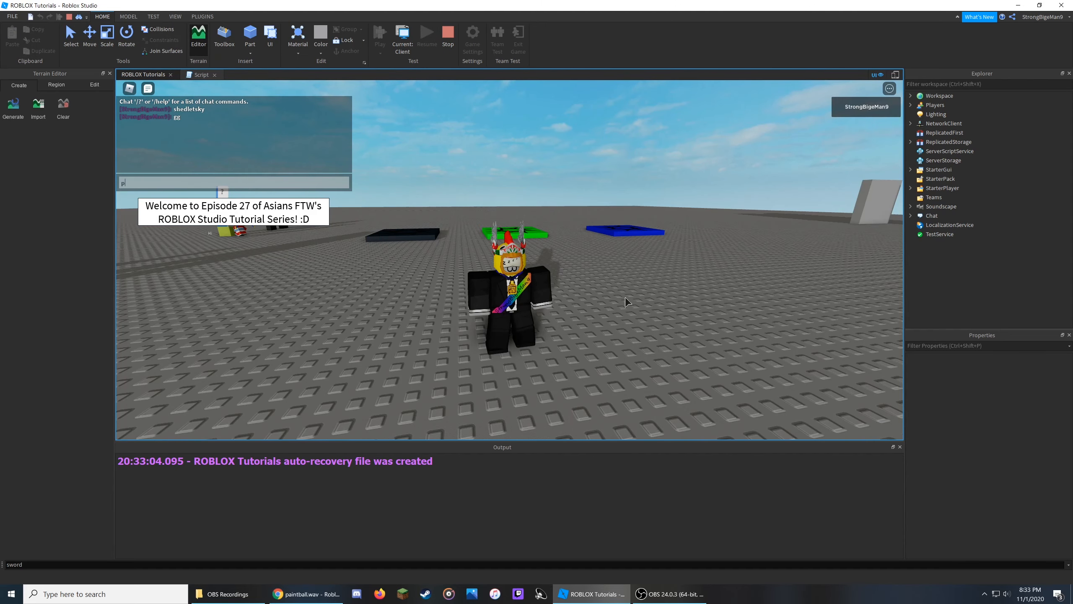
text(aintball)
key(Return)
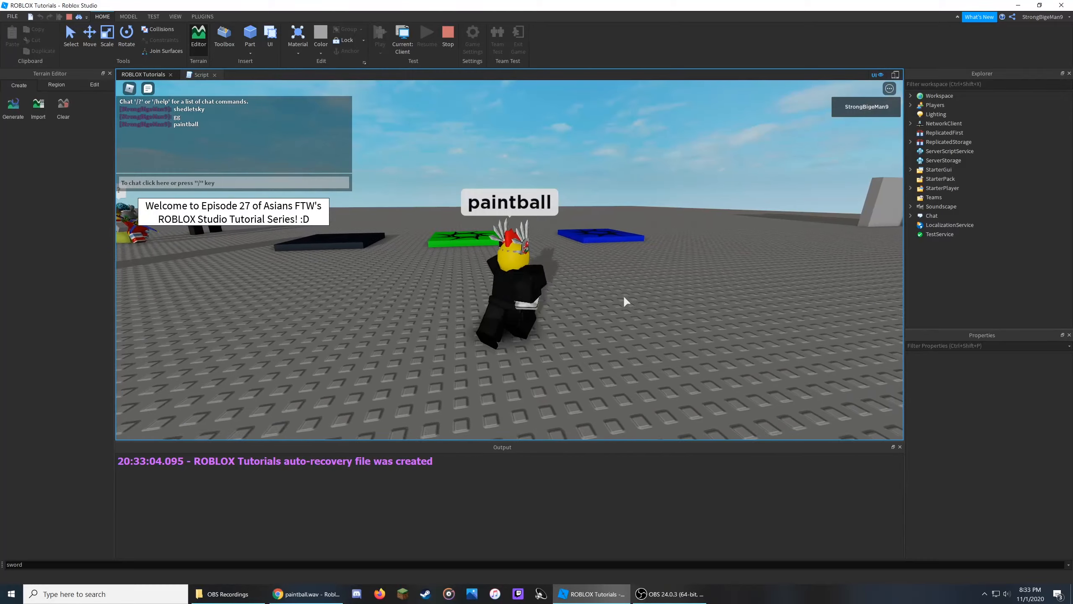
Send the chat message sword in the running test.
right_drag(625, 297, 616, 296)
key(s)
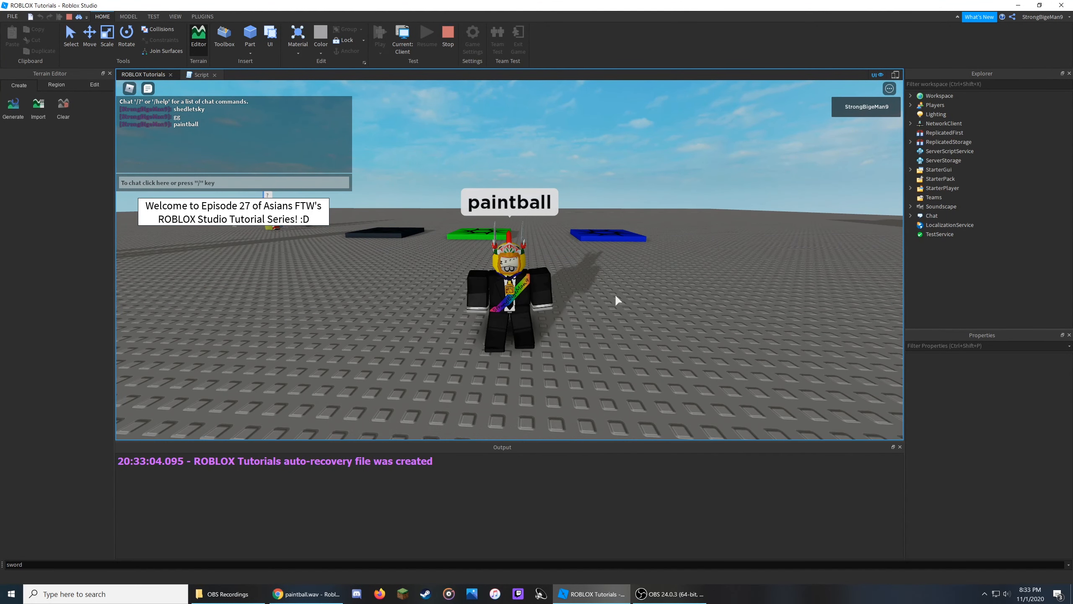
key(slash)
text(sword)
key(Return)
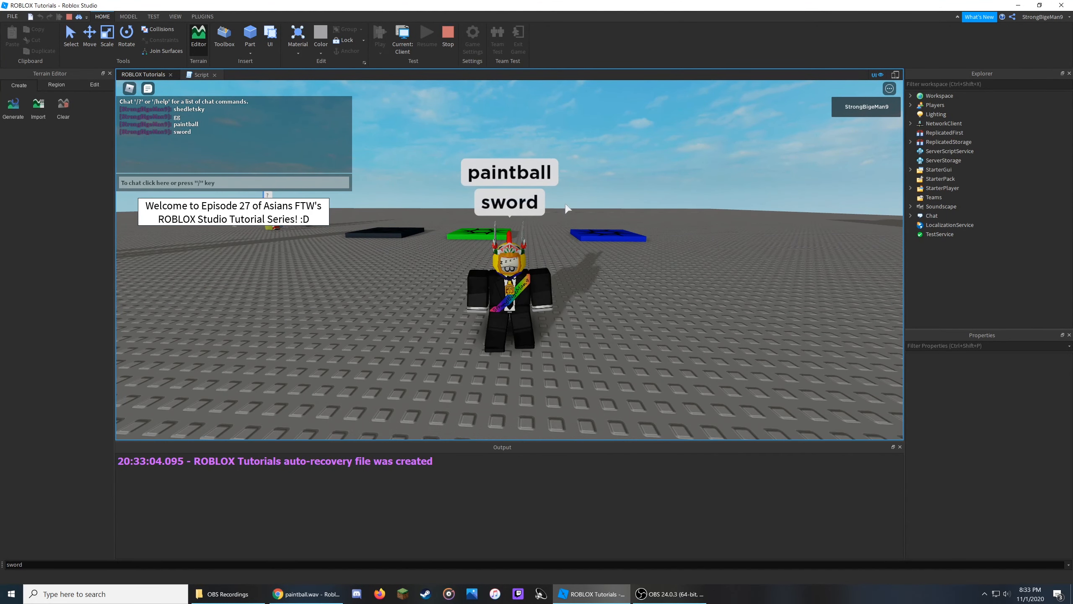
Stop the test and remove the last digit from the first user ID in AllowedPlayers.
click(448, 41)
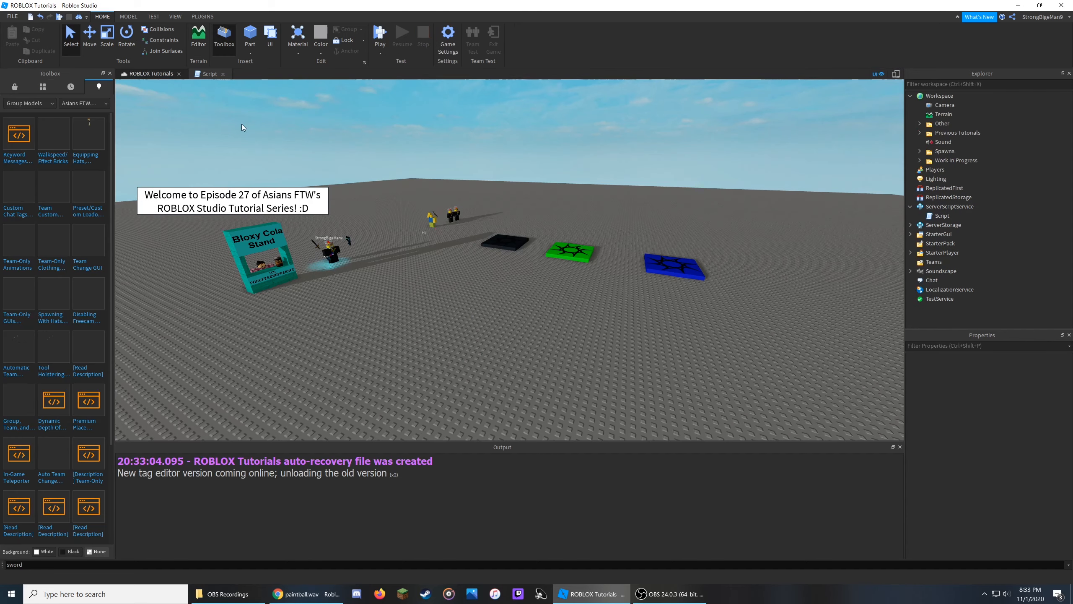
click(207, 74)
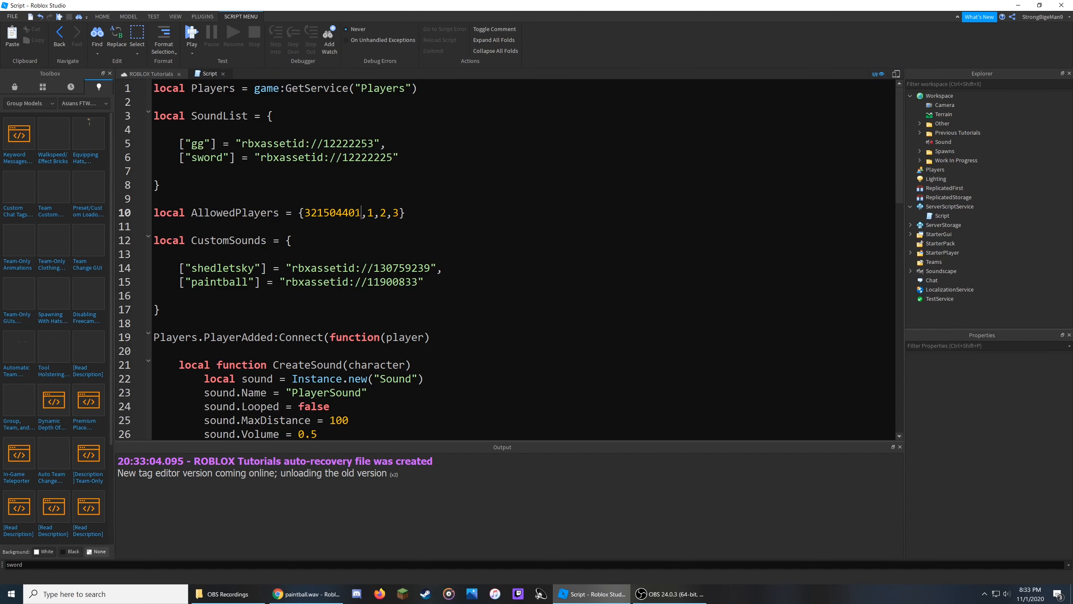
key(BackSpace)
mouse_move(197, 267)
mouse_down()
mouse_move(197, 282)
mouse_move(229, 282)
mouse_up()
Restart the playtest and send the chat message shedletsky.
click(161, 74)
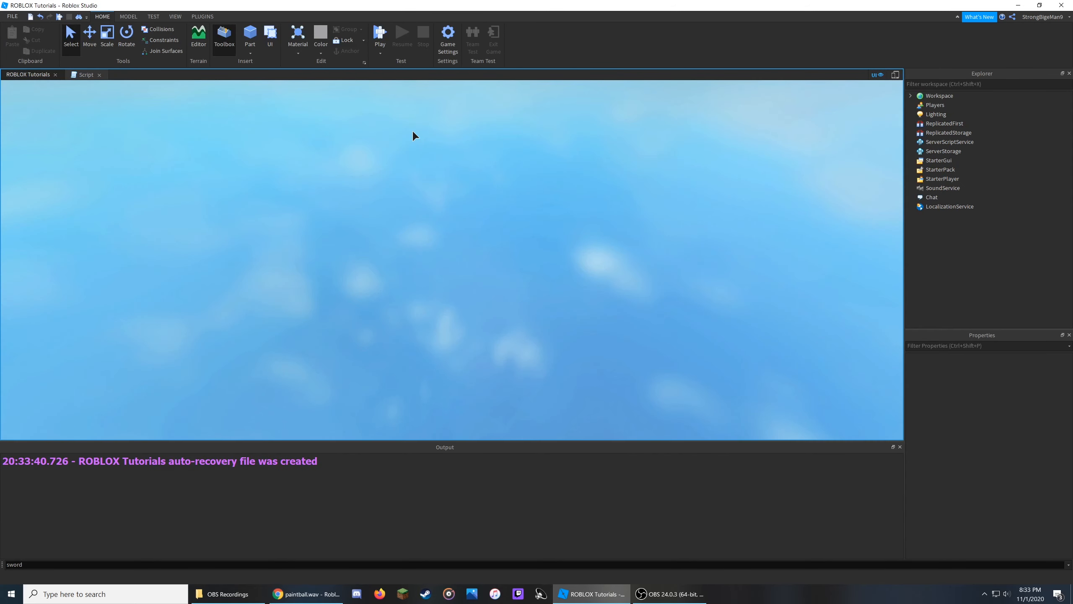
key(F5)
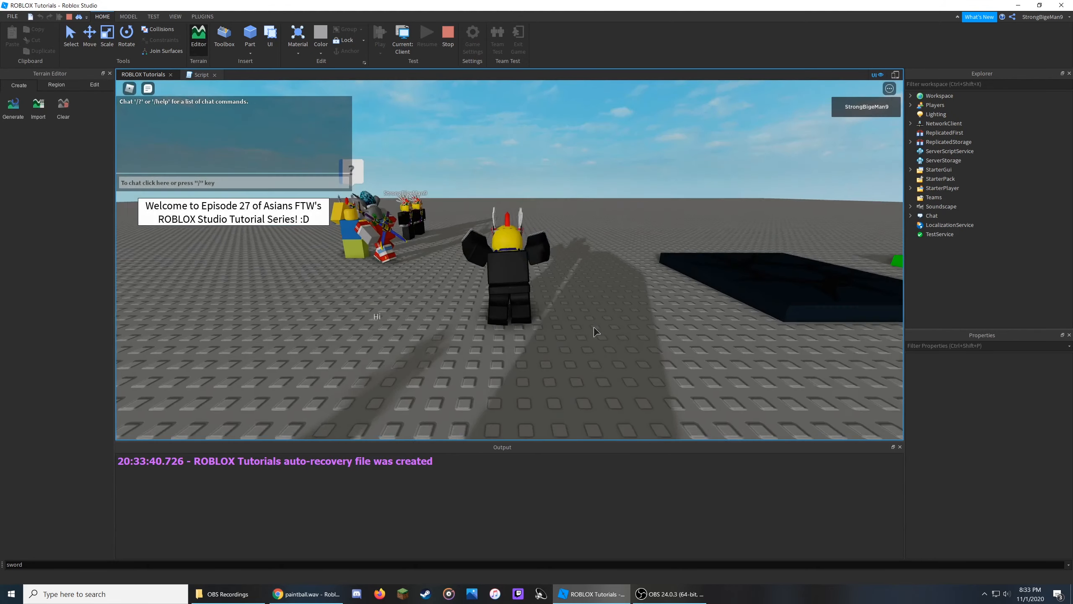
key(slash)
text(s)
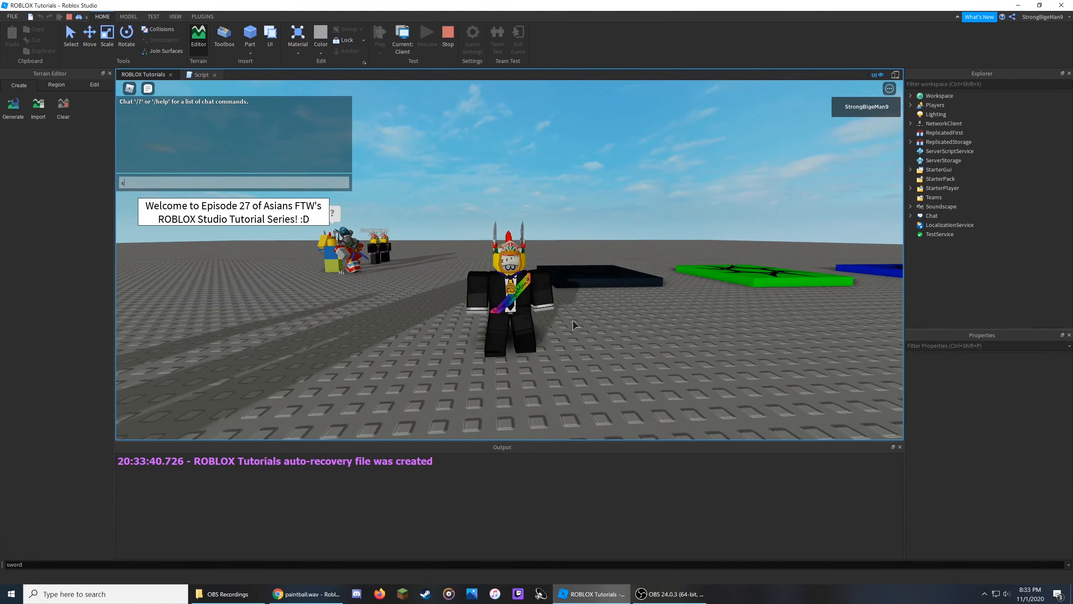
text(hedletsky)
key(Return)
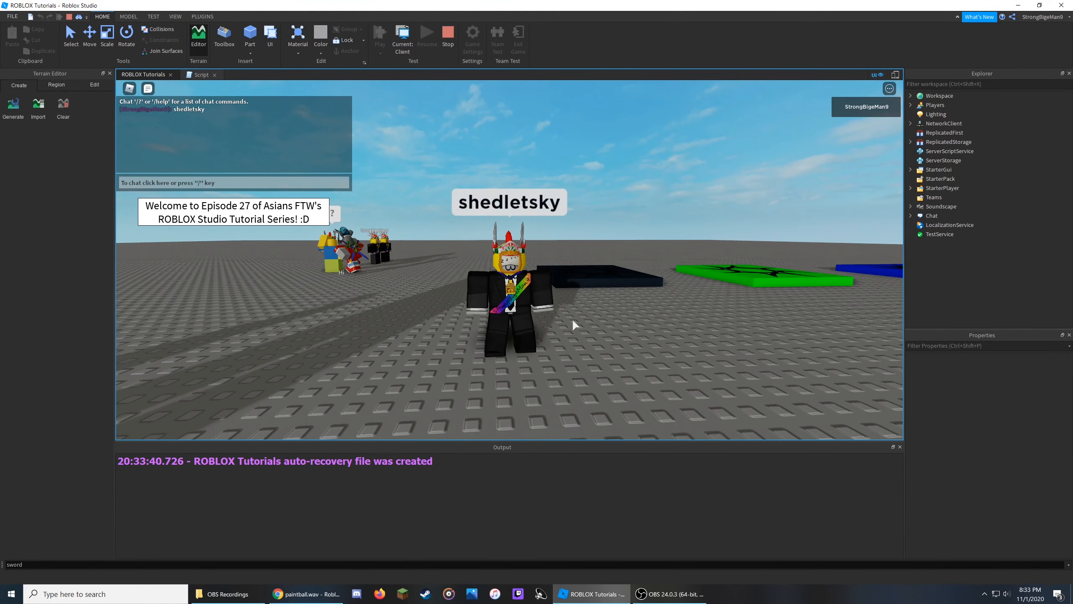
Send the chat message gg in the running test.
key(d)
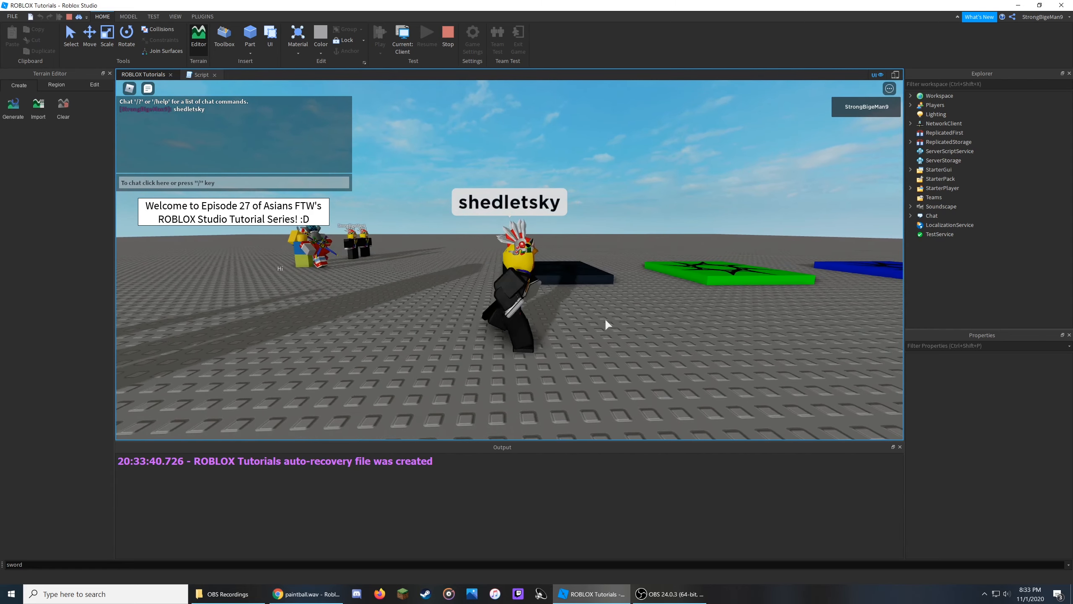
key(s)
key(slash)
text(gg)
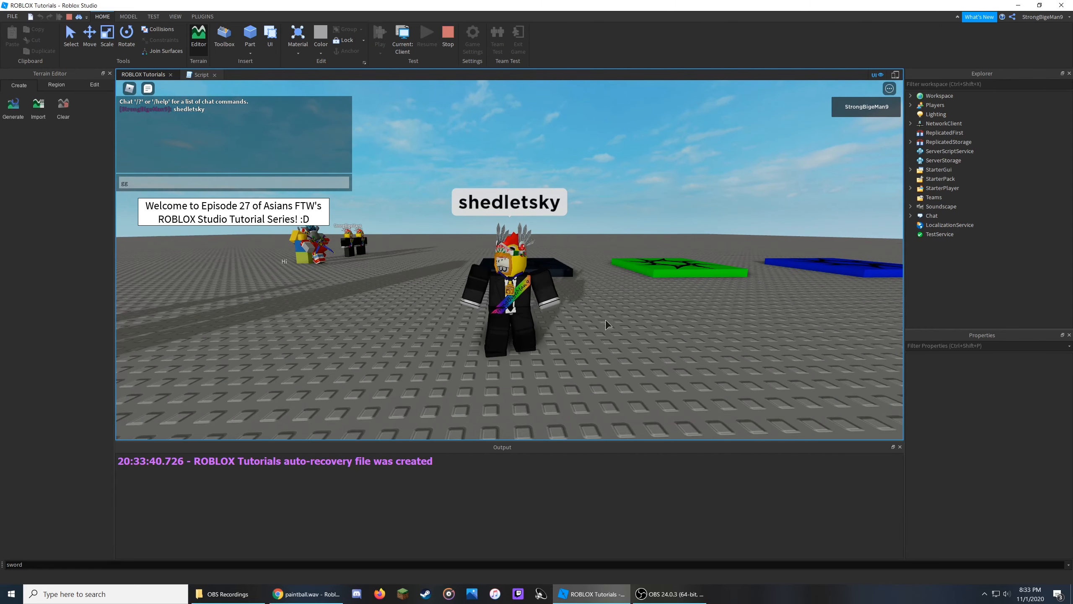
key(Return)
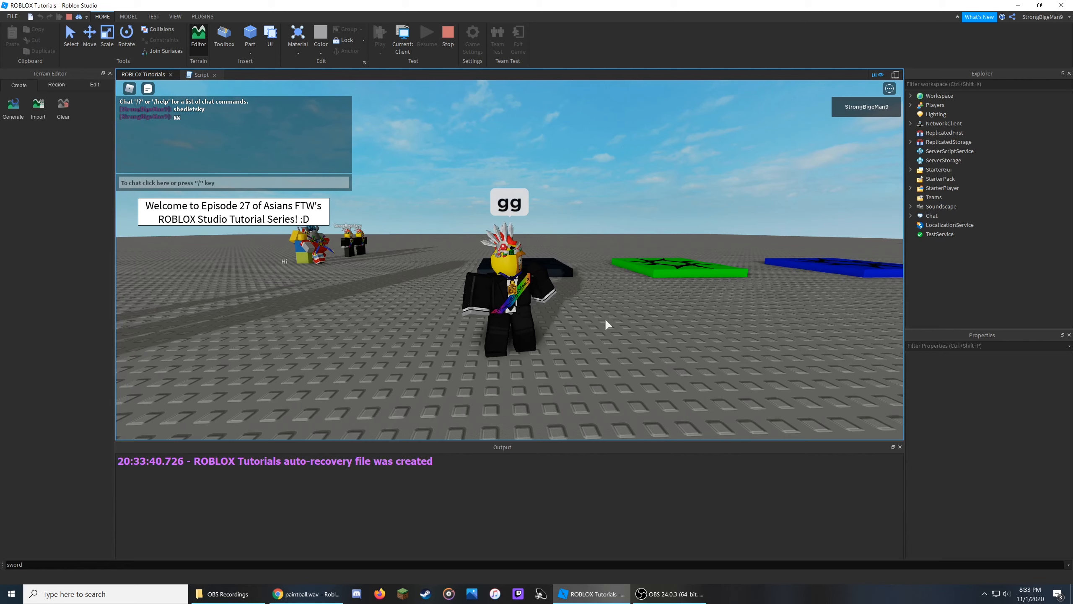
Send the chat message paintball in the running test.
key(slash)
text(paintball)
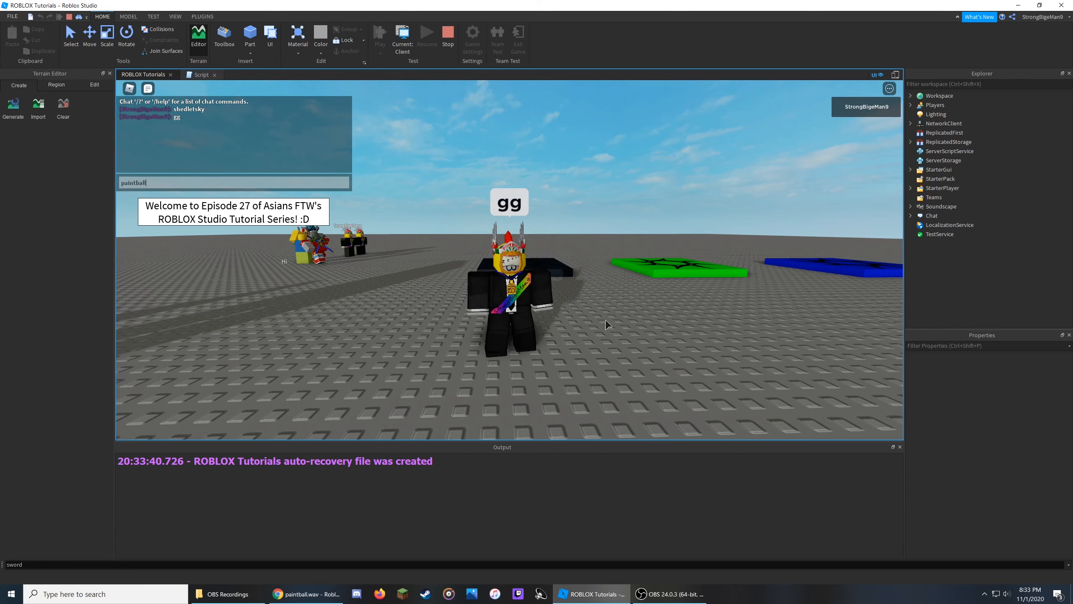
key(Return)
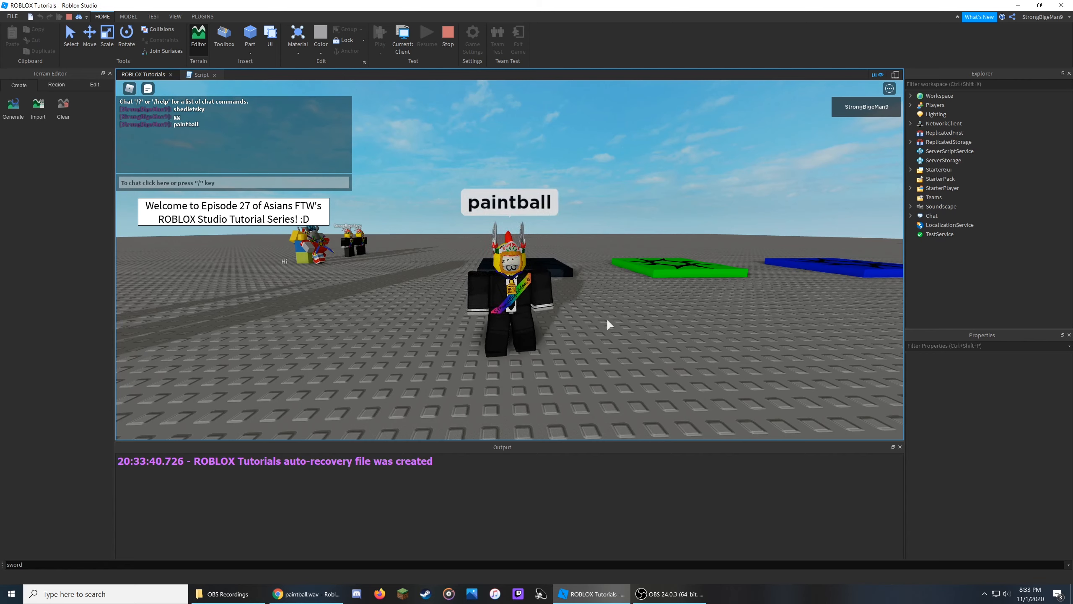
click(202, 74)
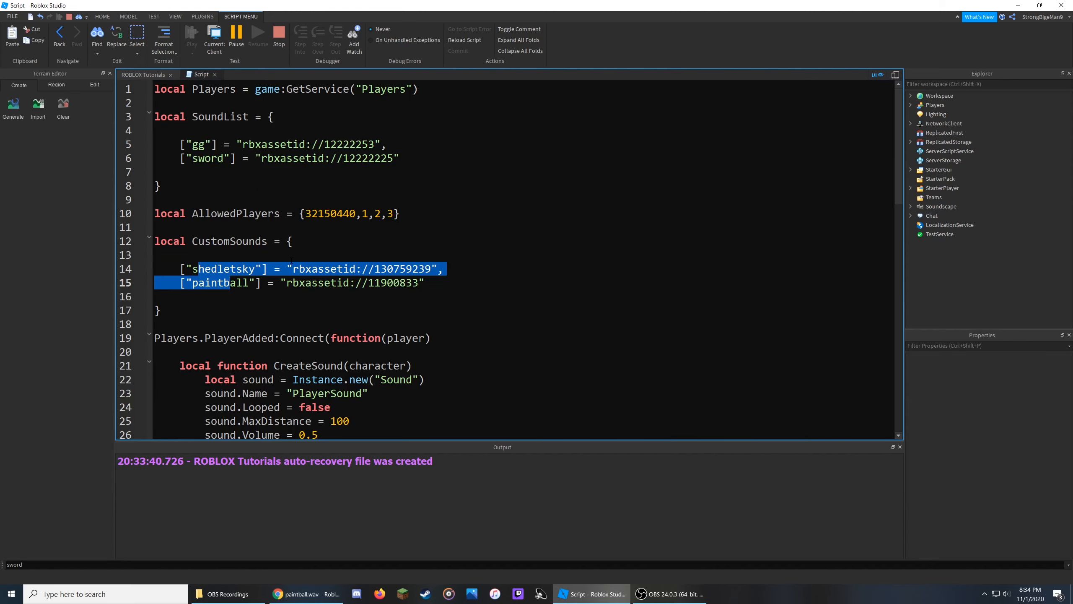
click(145, 74)
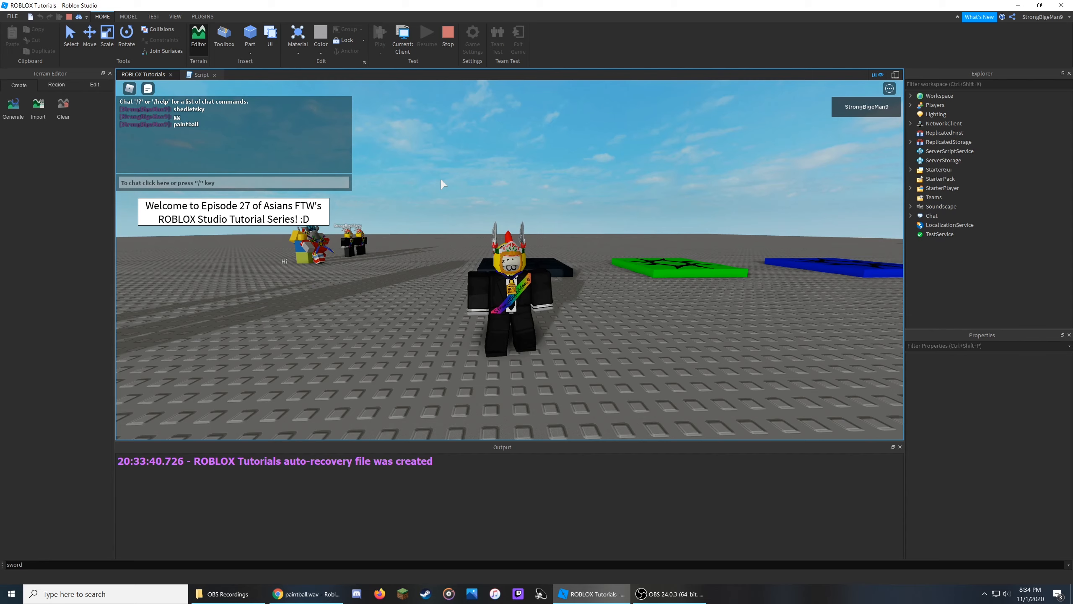
right_drag(577, 201, 581, 206)
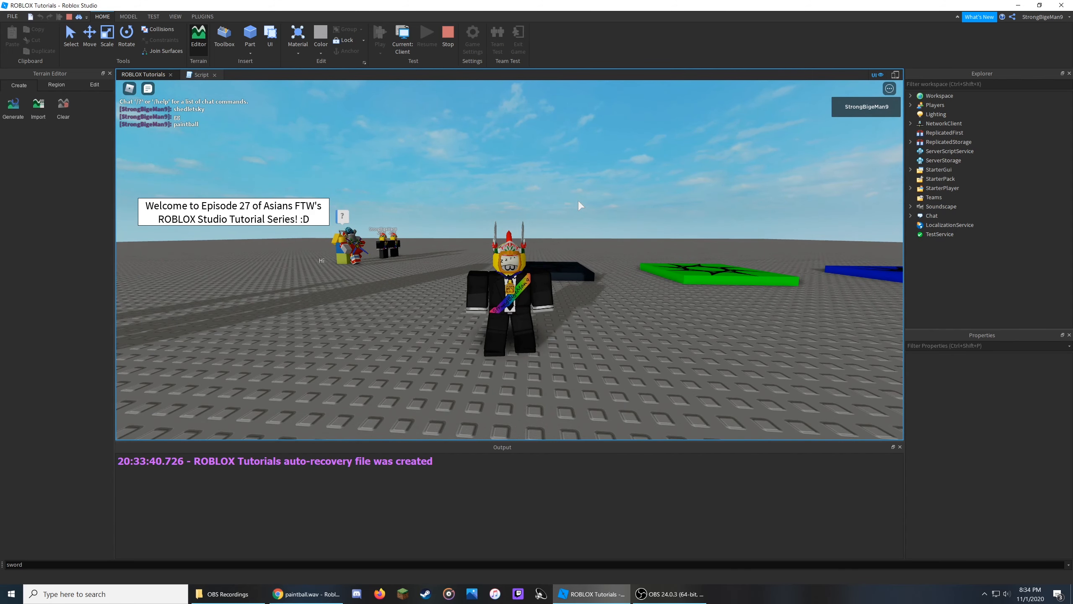
scroll(599, 231, up, 3)
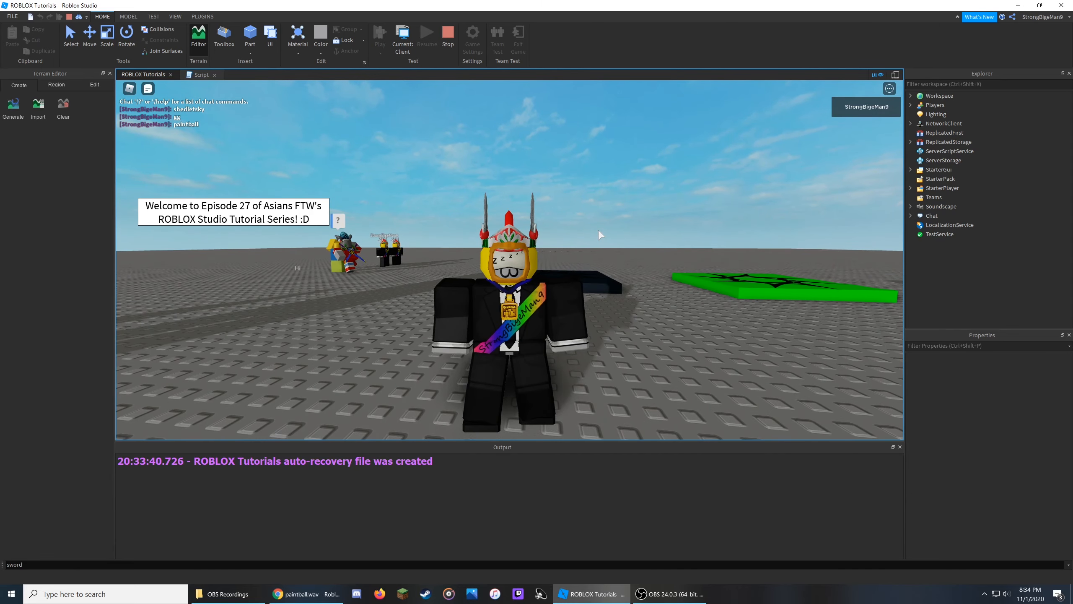
scroll(600, 234, up, 2)
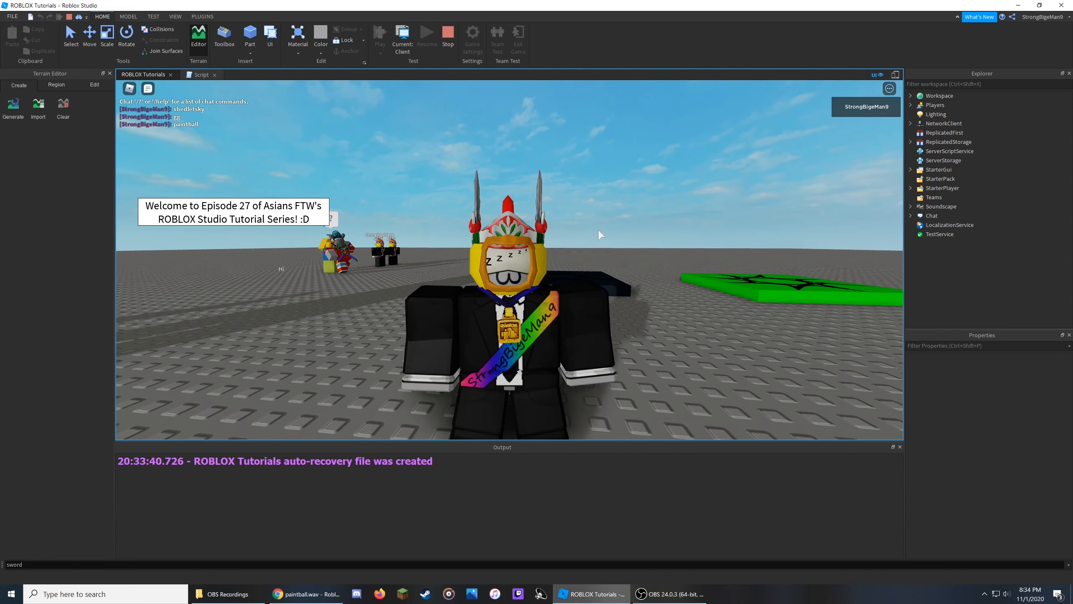
scroll(600, 232, up, 3)
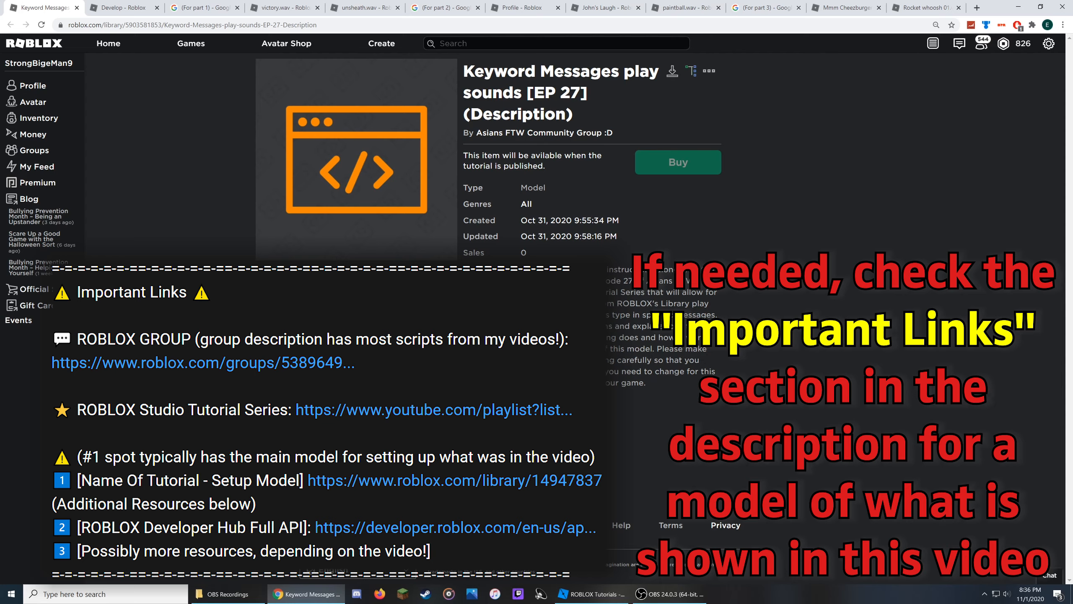
drag(594, 270, 648, 270)
click(593, 594)
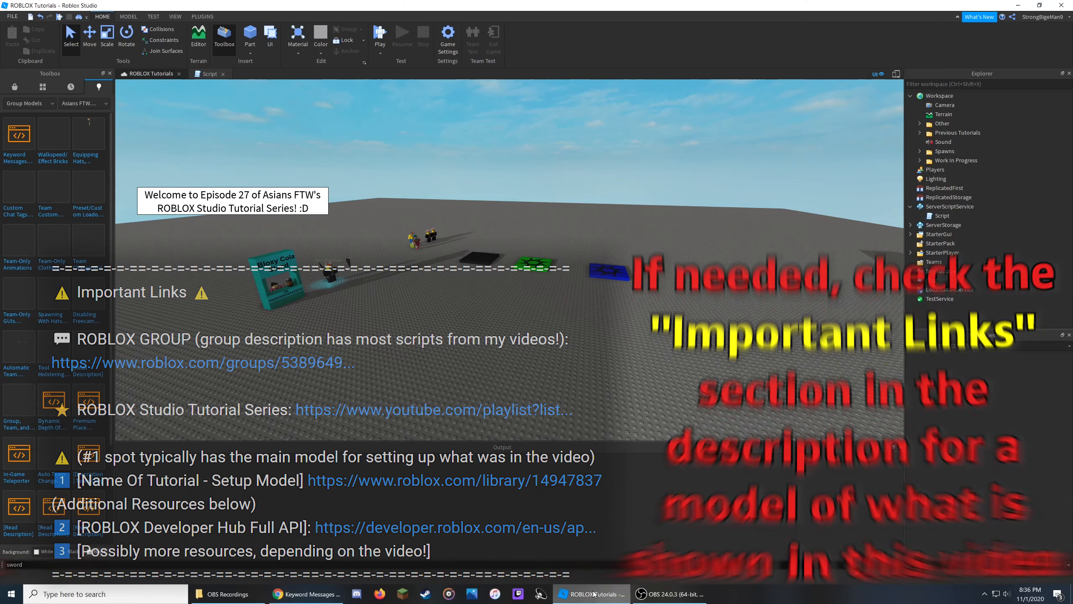
right_drag(600, 385, 607, 386)
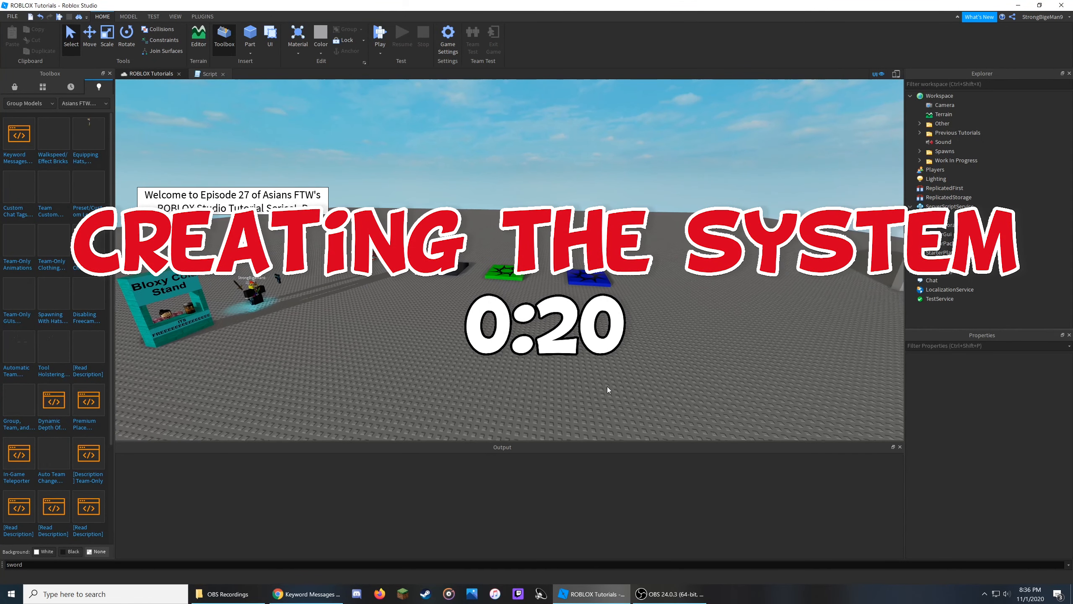
Open the script and add a line defining Teams as game:GetService("Teams") below the Players line.
double_click(963, 215)
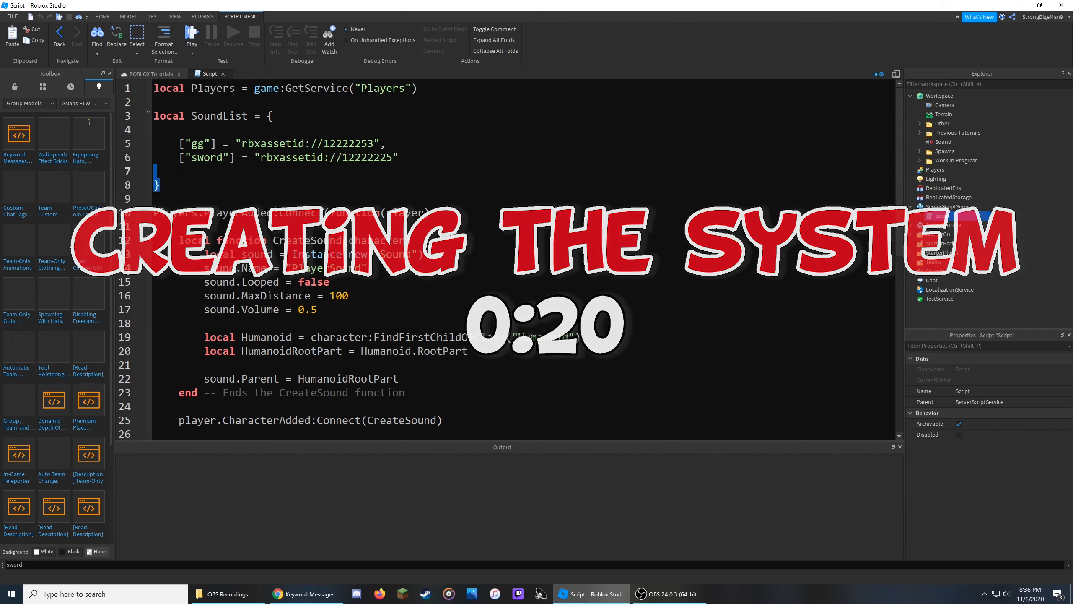
drag(191, 185, 154, 115)
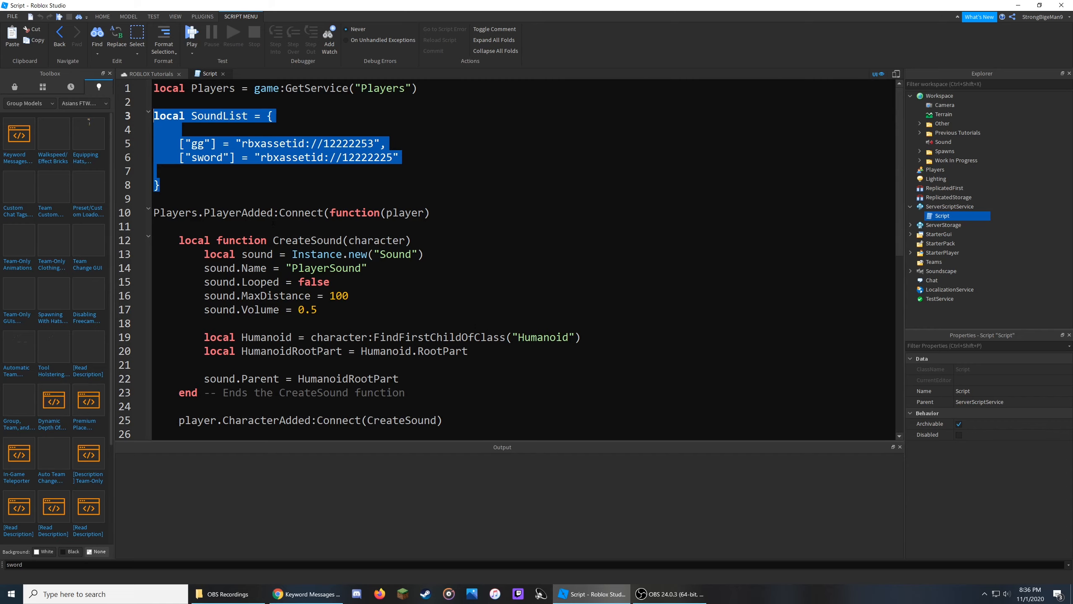
double_click(276, 212)
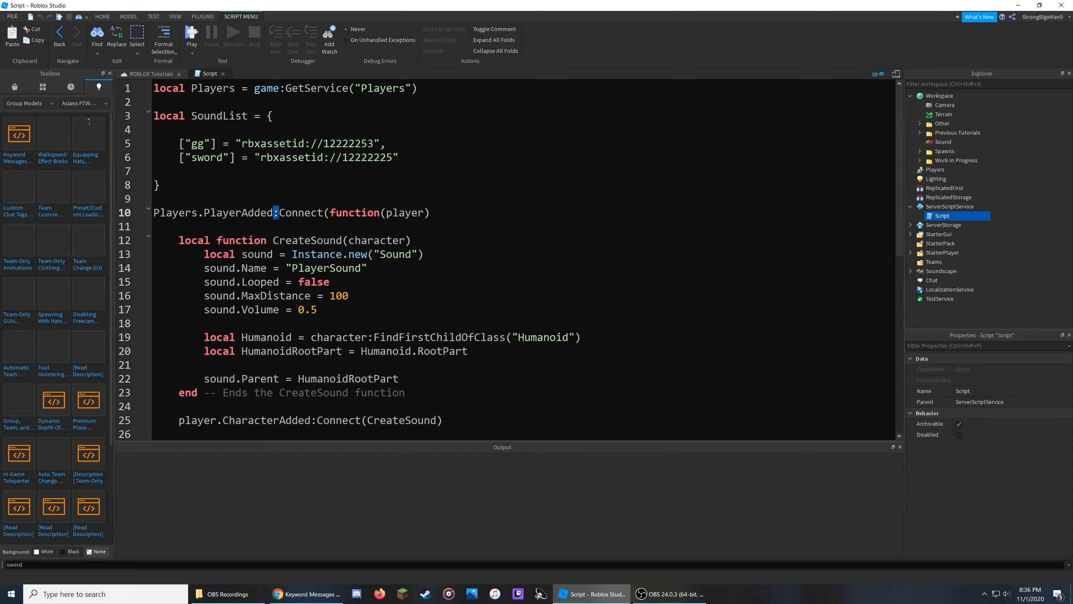
click(449, 88)
key(Return)
ctrl+scroll(479, 205, up, 5)
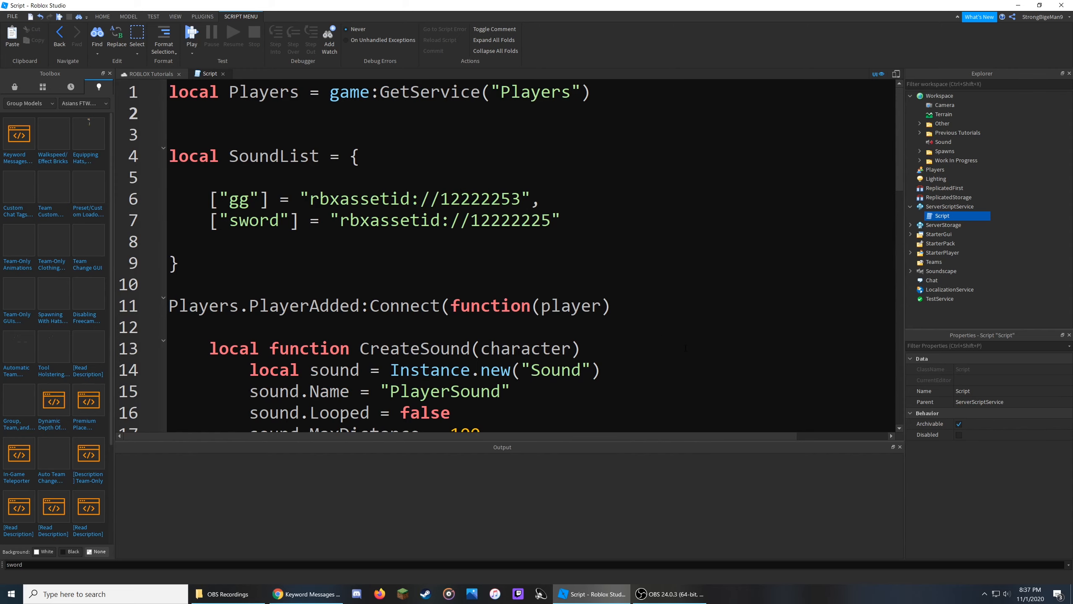
text(local Teams =)
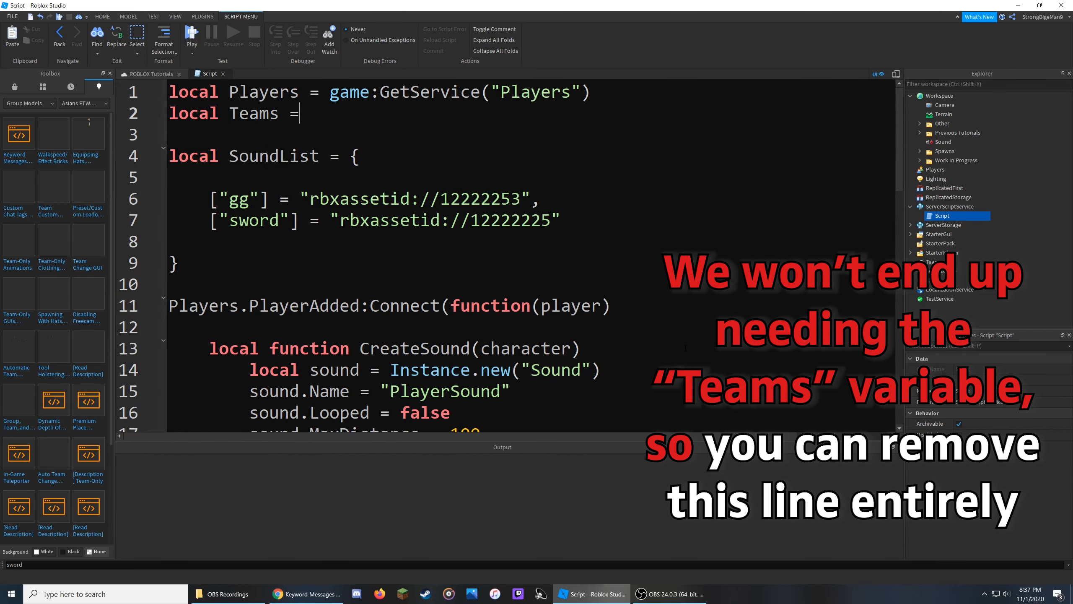
text( game:GetService())
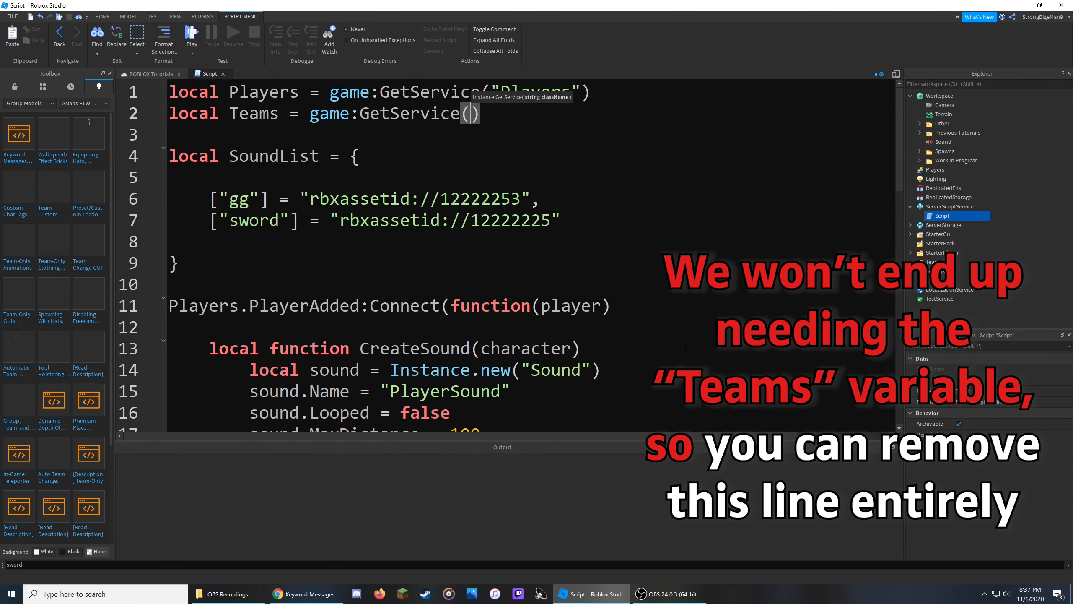
text("Teams)
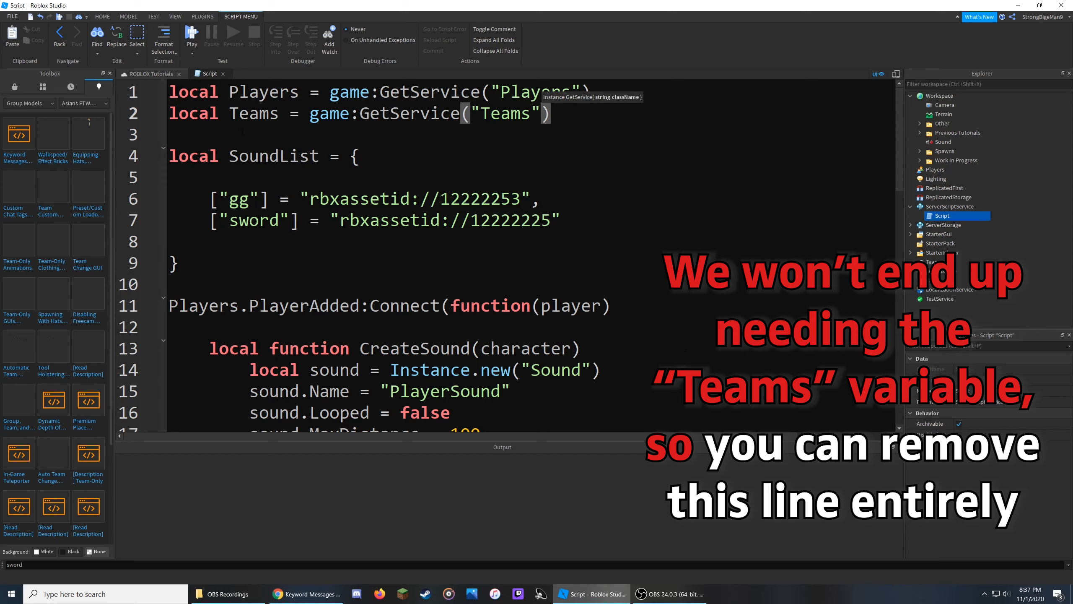
drag(229, 113, 280, 113)
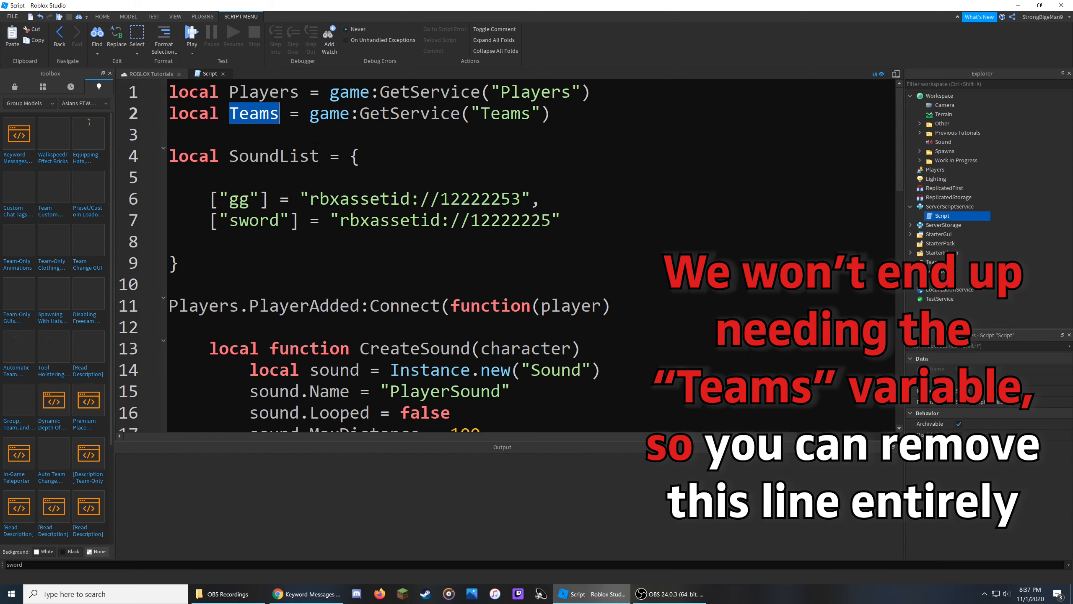
click(930, 262)
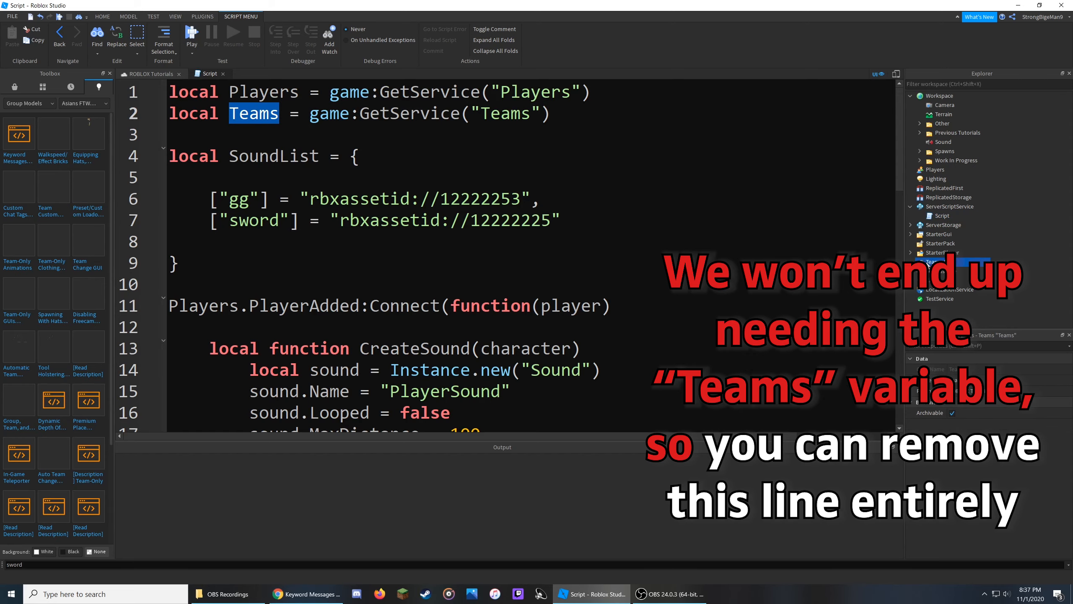
click(147, 74)
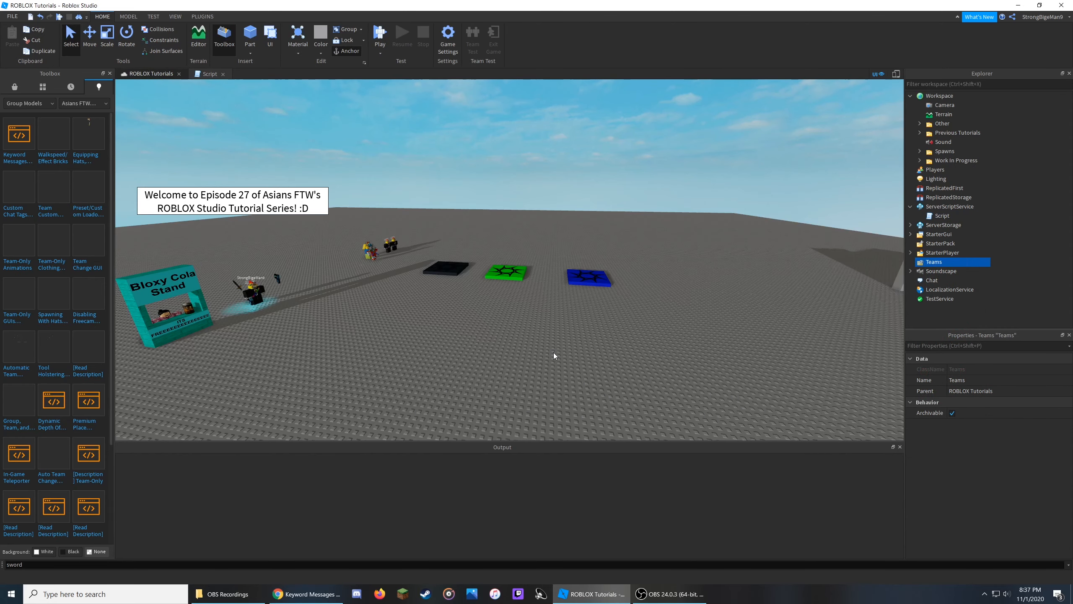
click(553, 352)
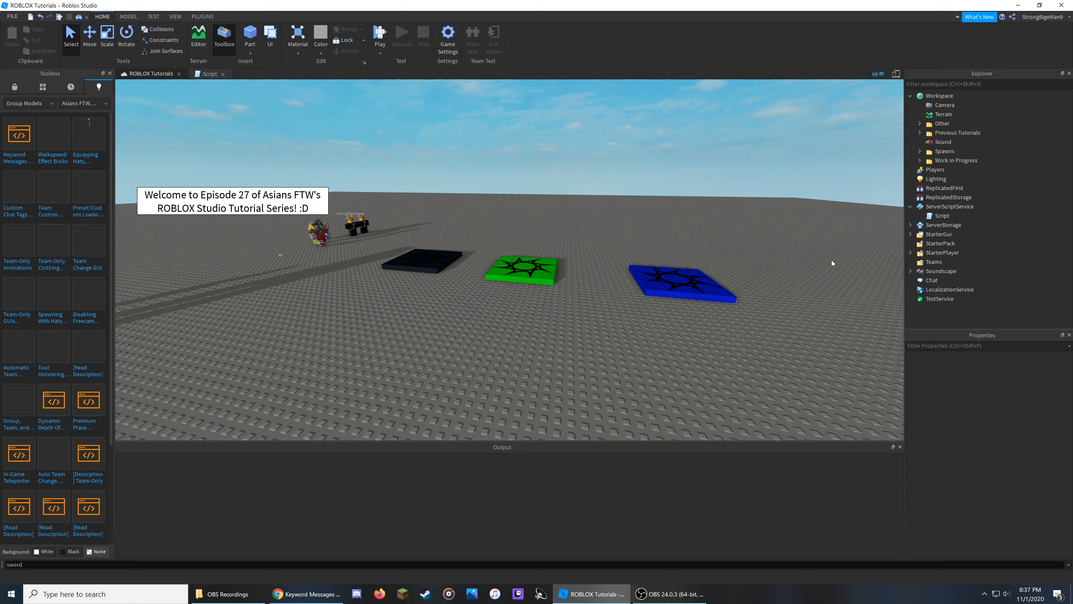
click(925, 263)
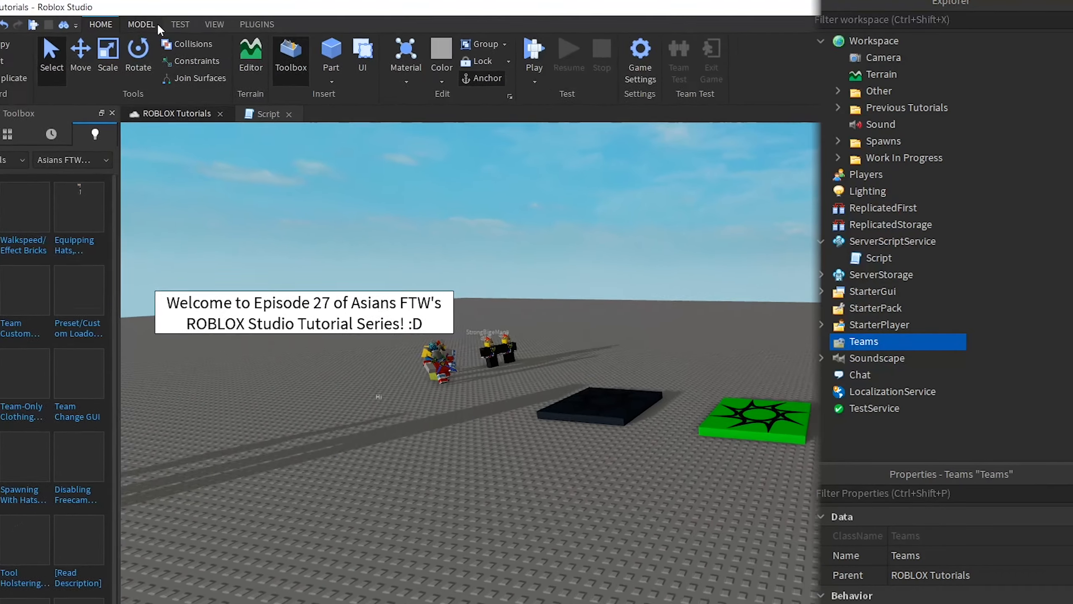
click(136, 17)
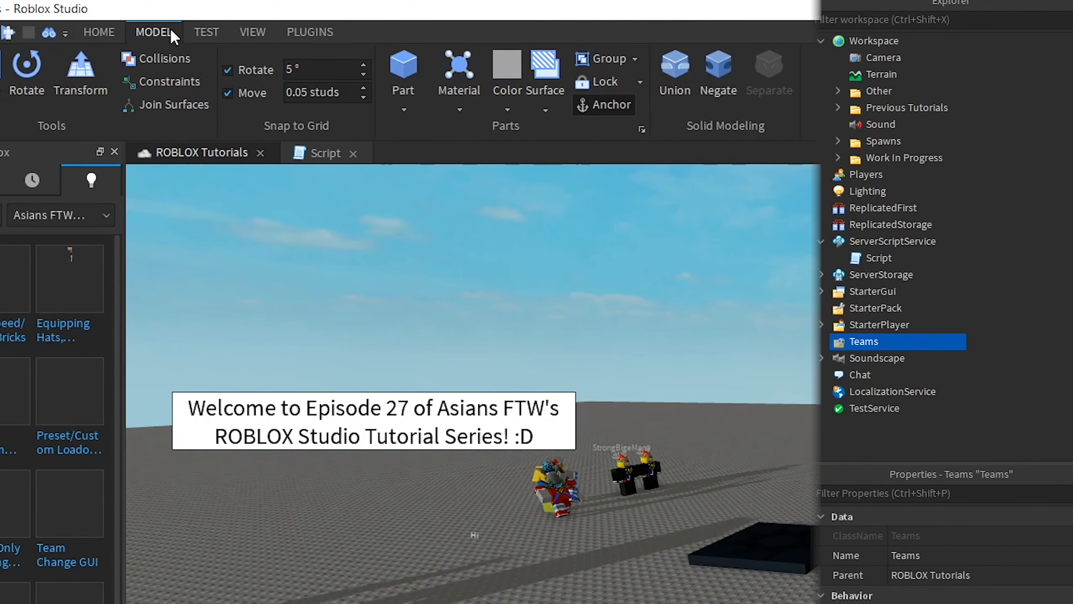
click(628, 95)
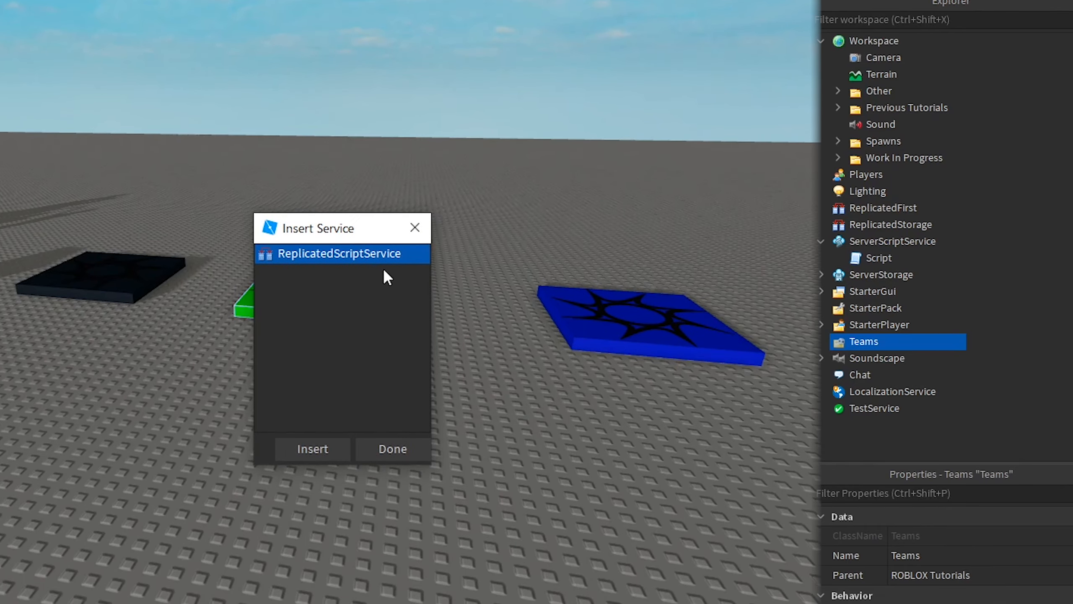
click(415, 228)
Insert a Team into the Teams service and duplicate it twice.
mouse_move(903, 345)
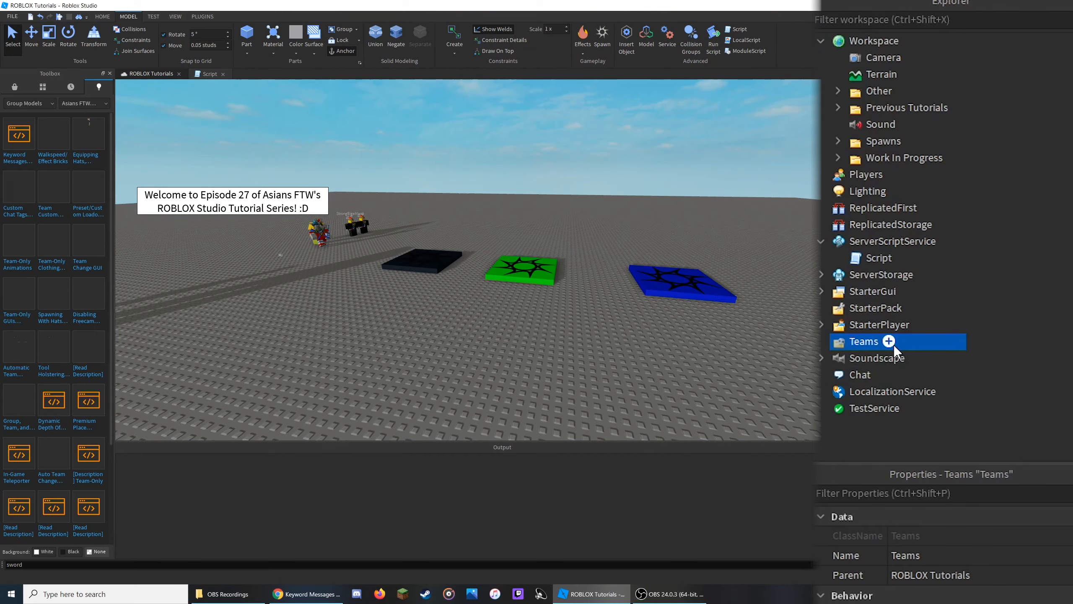
click(889, 341)
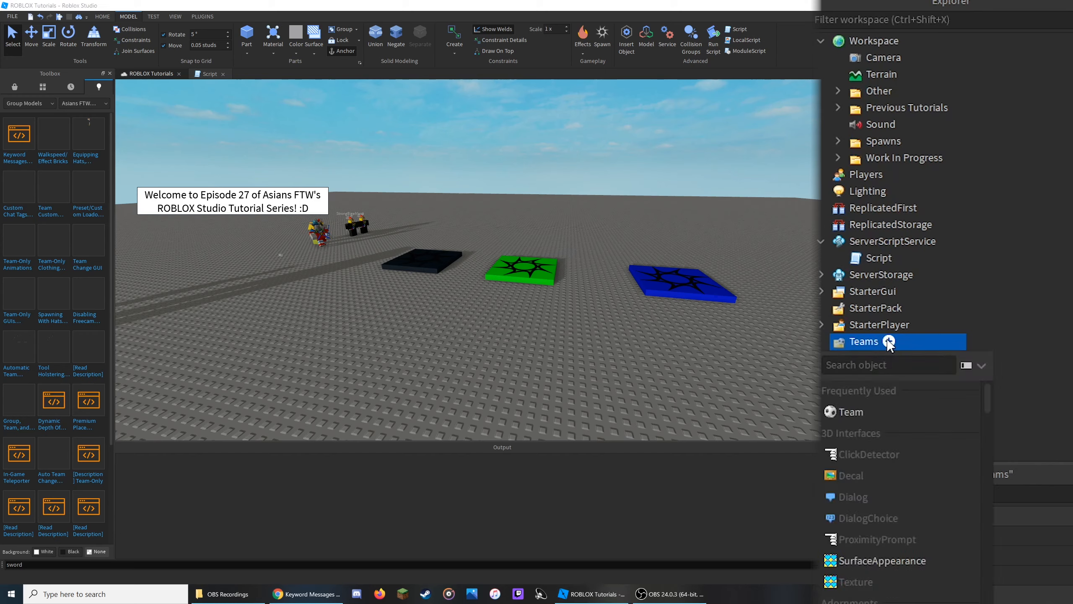
click(850, 411)
key(ctrl+d)
key(ctrl+d)
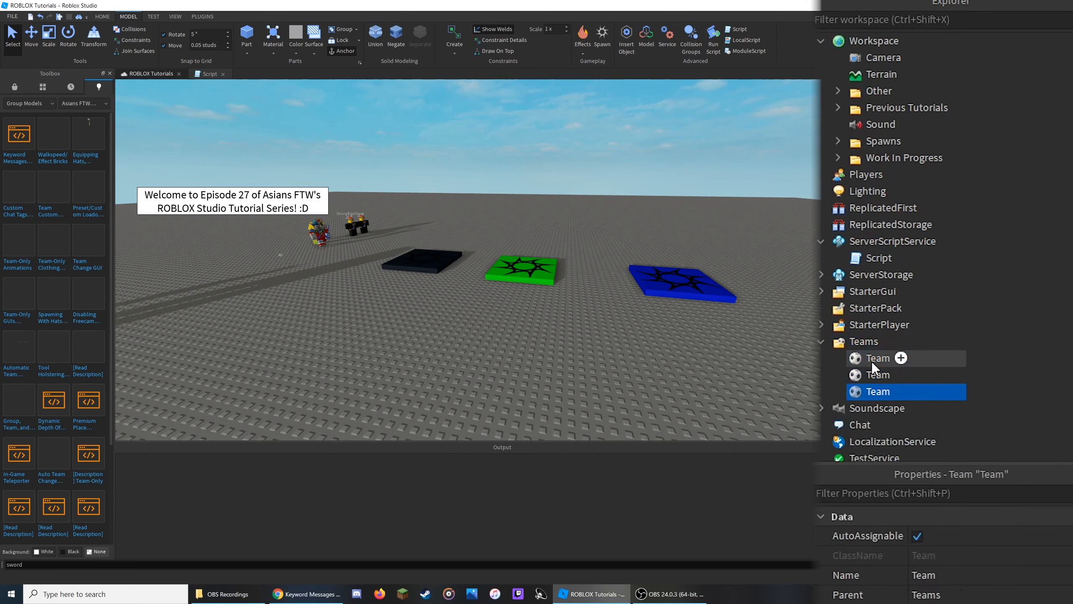
Rename the three teams Team1, Team2 and Team3.
click(872, 360)
click(872, 360)
text(Team1)
click(870, 380)
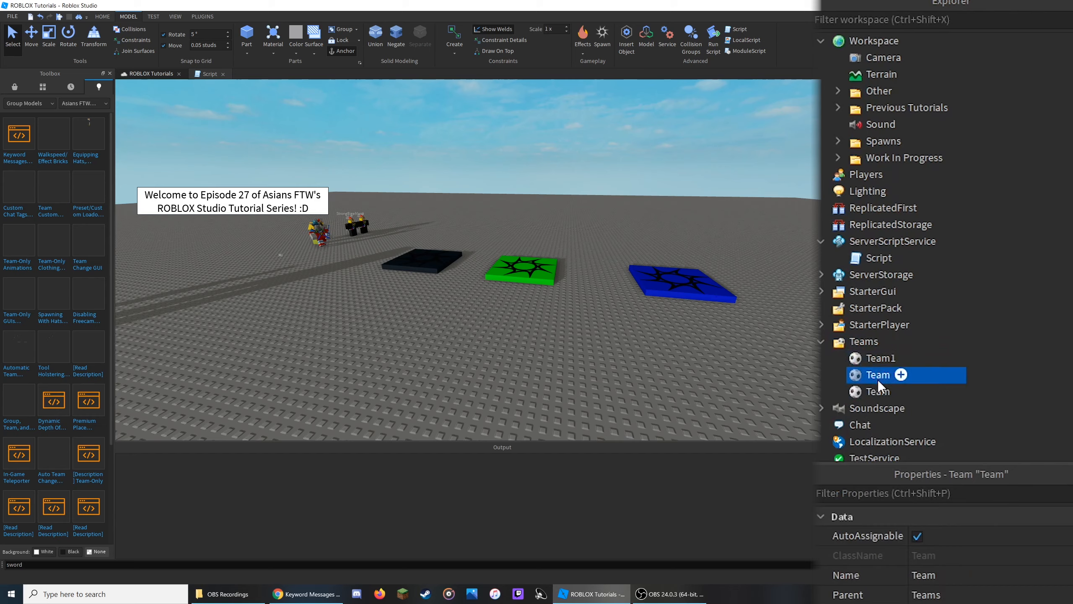
click(877, 379)
text(2)
click(869, 396)
click(869, 396)
text(3)
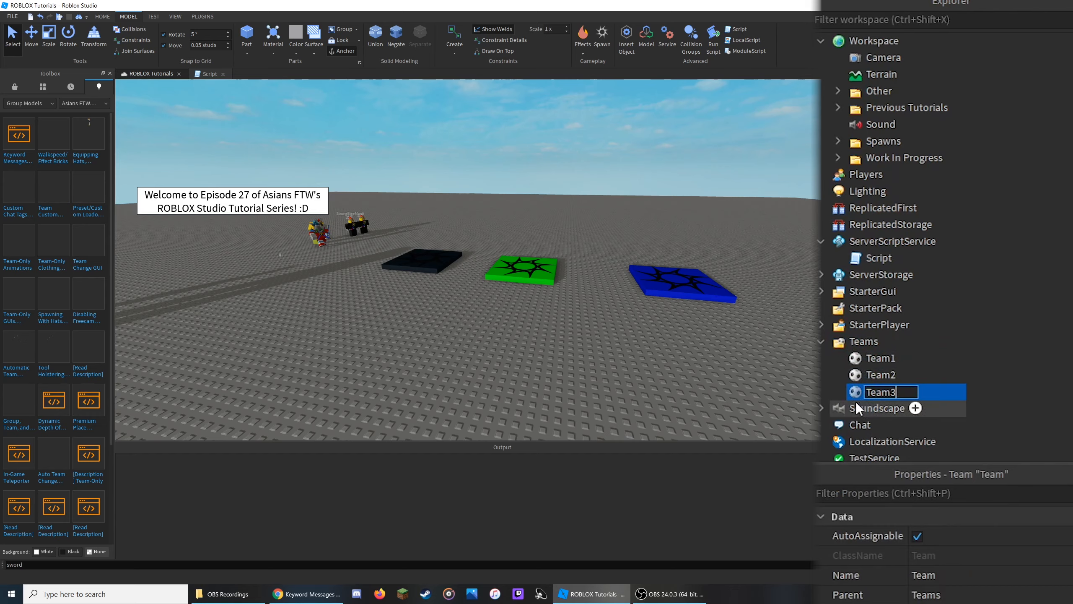
key(Return)
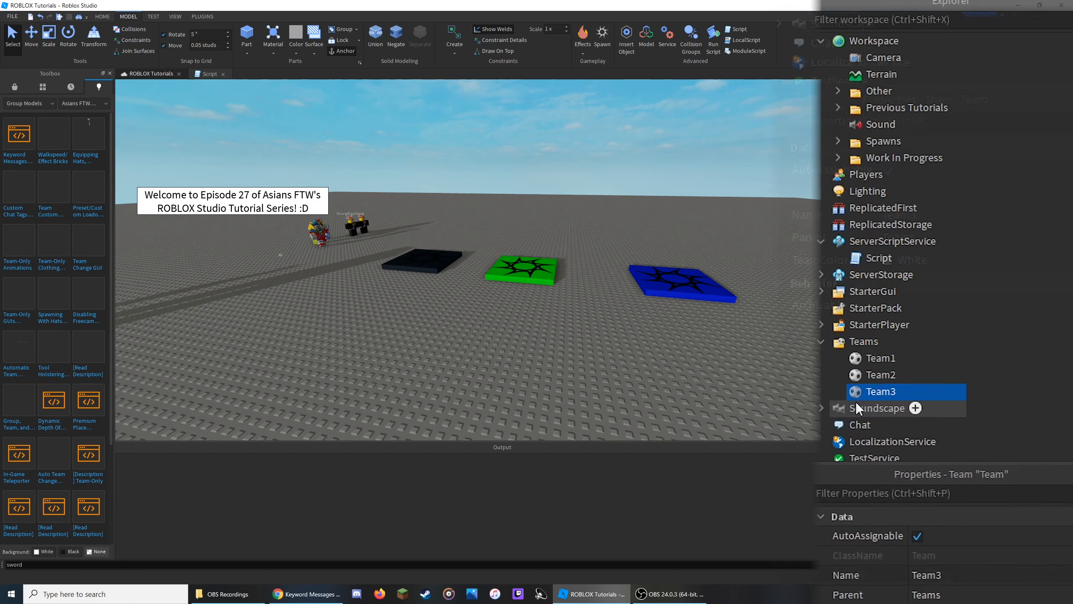
Set Team1's TeamColor to Deep orange.
click(881, 358)
click(939, 257)
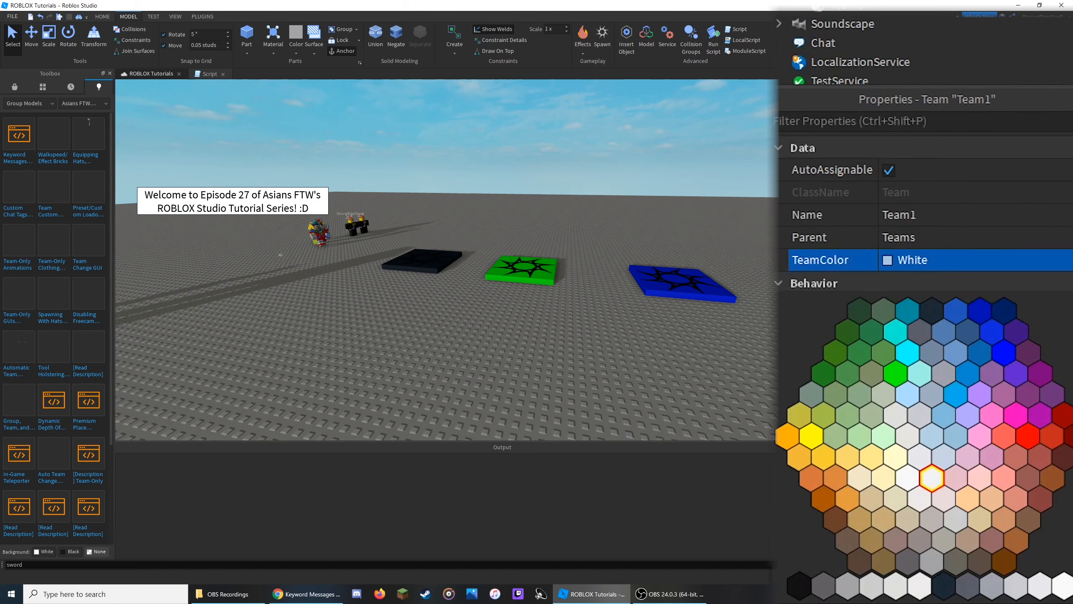
click(786, 439)
click(785, 438)
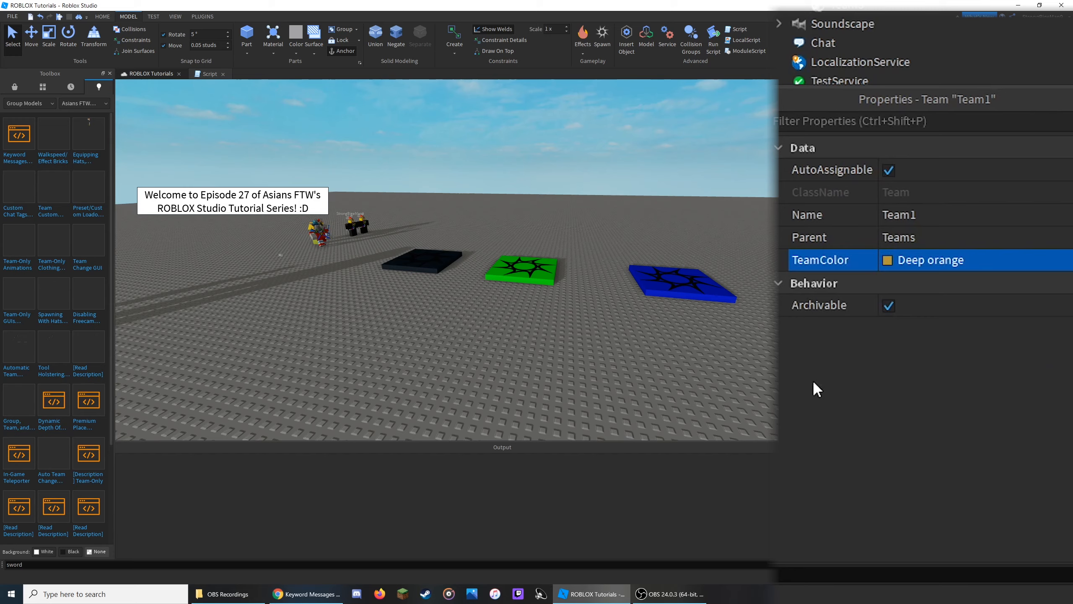
Set Team2's TeamColor to New Yeller and Team3's TeamColor to Medium green.
click(848, 3)
click(899, 264)
click(805, 440)
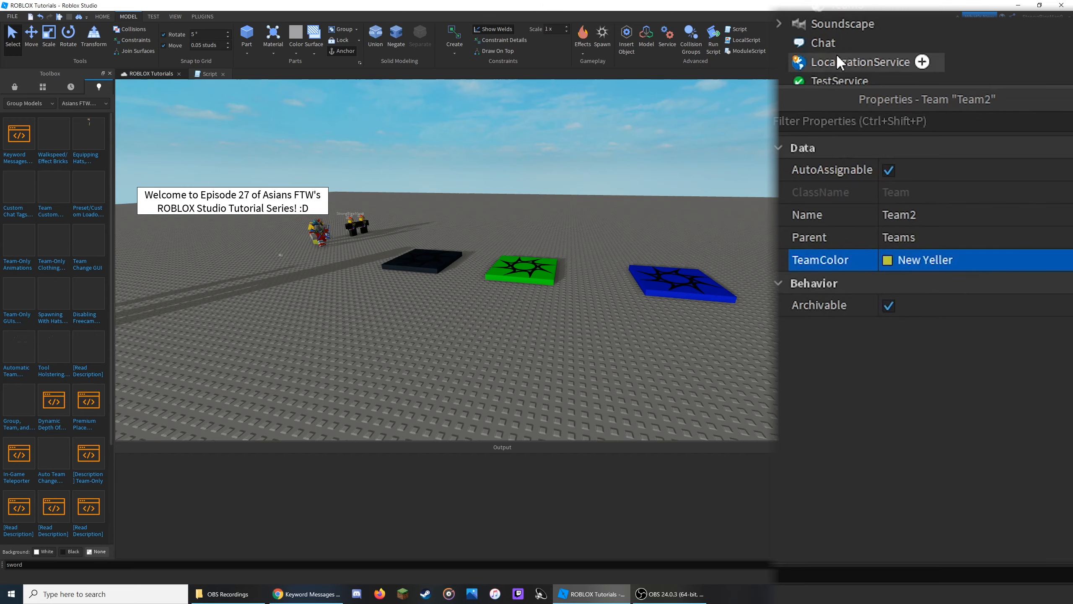
click(866, 11)
click(898, 259)
click(835, 439)
Set the black spawn location's TeamColor and BrickColor both to Deep orange.
scroll(374, 292, up, 3)
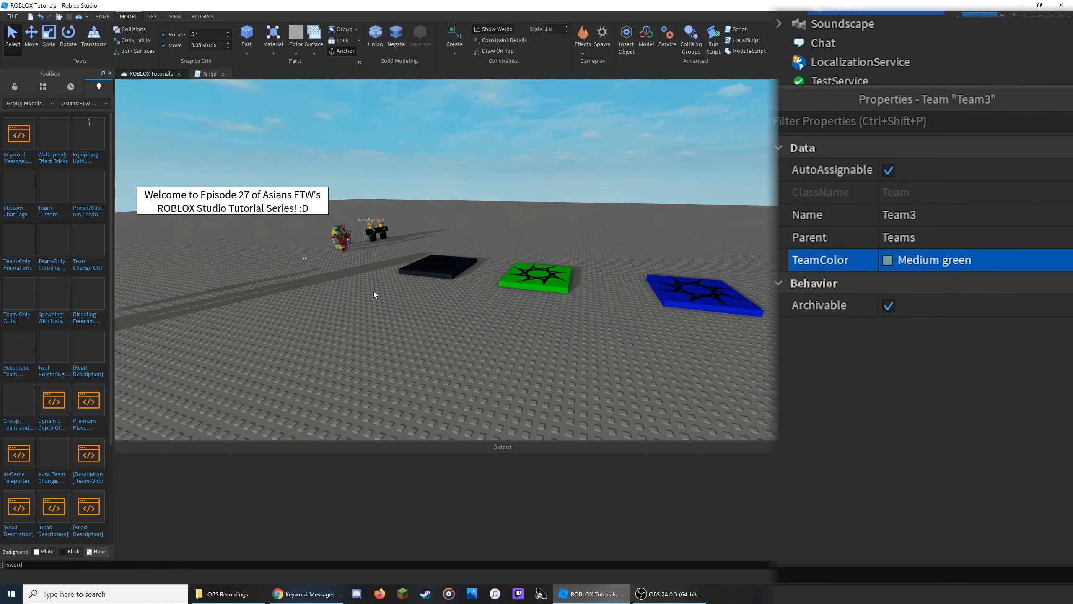
click(412, 281)
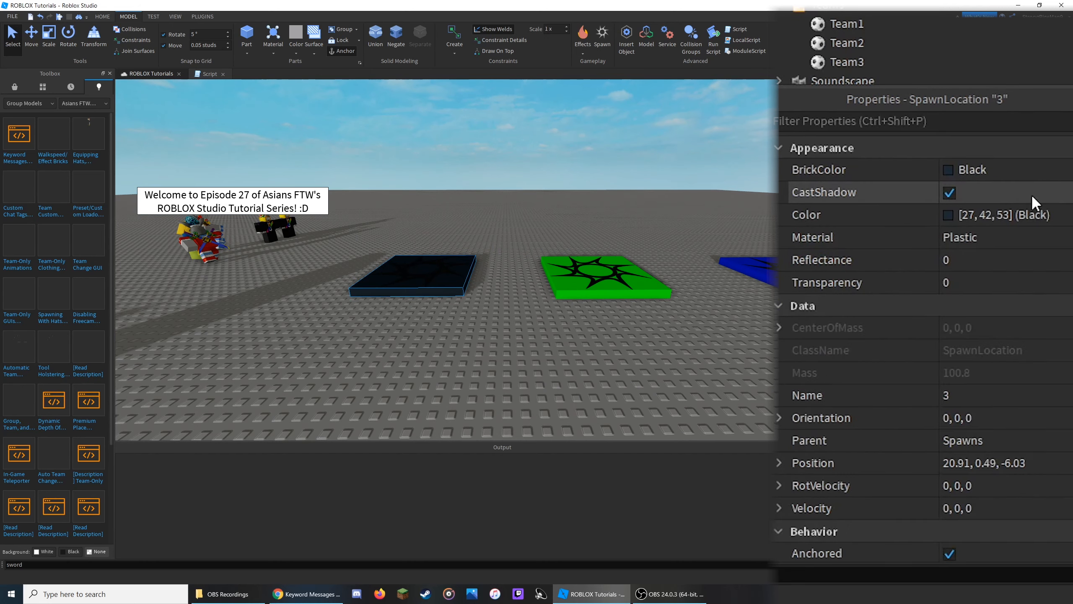
scroll(1031, 193, down, 5)
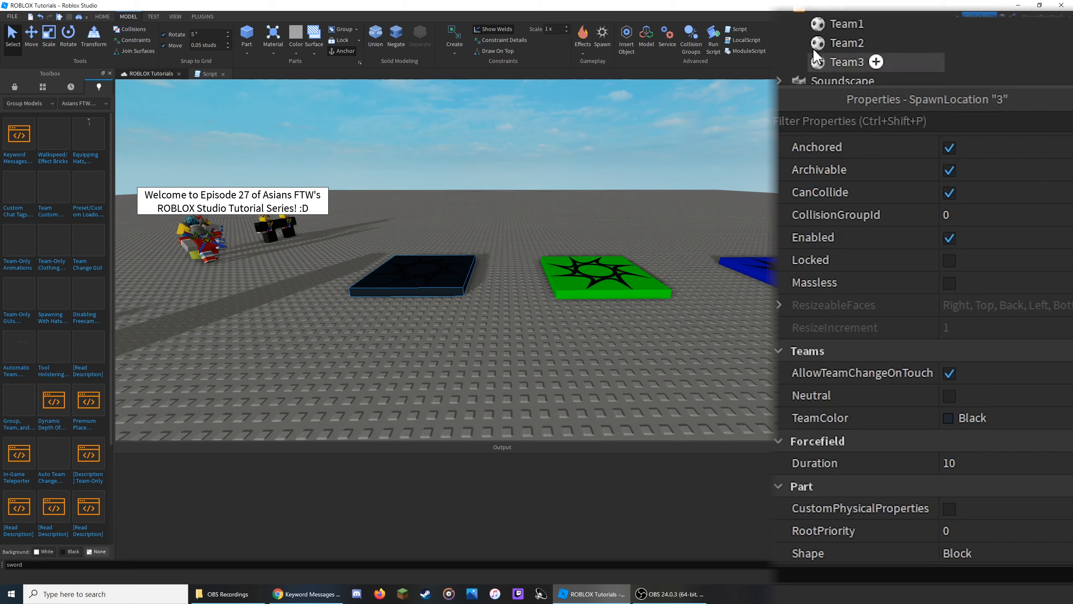
click(1010, 412)
click(787, 225)
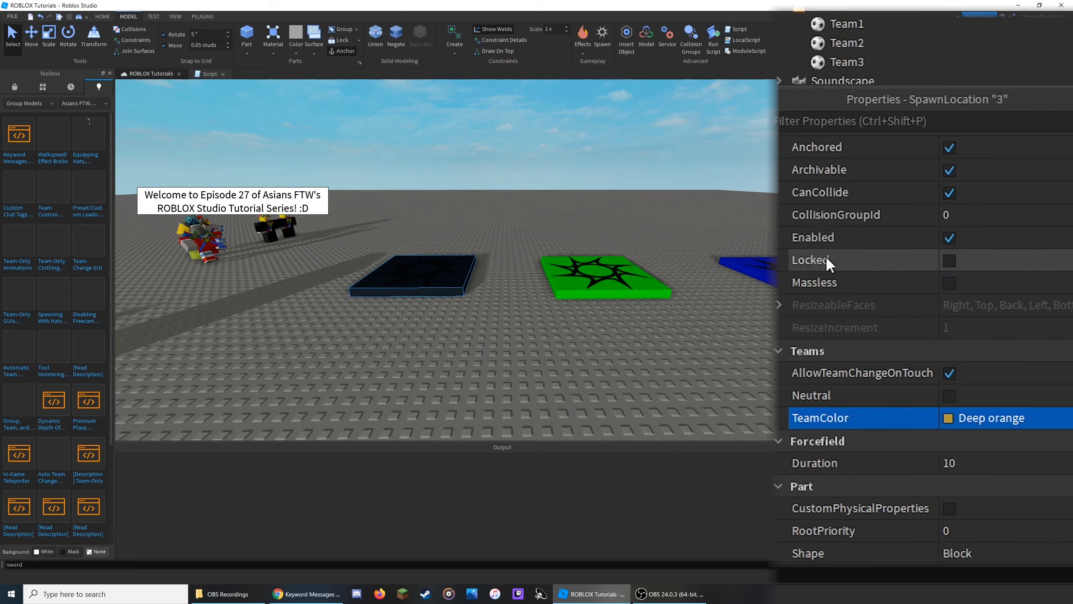
scroll(998, 310, up, 5)
click(985, 171)
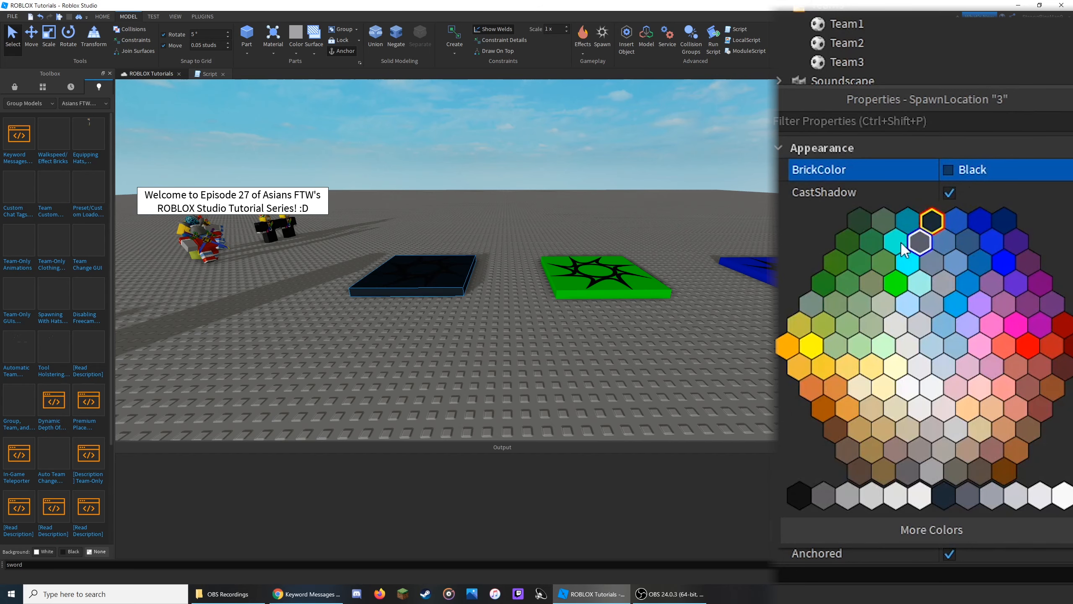
click(789, 346)
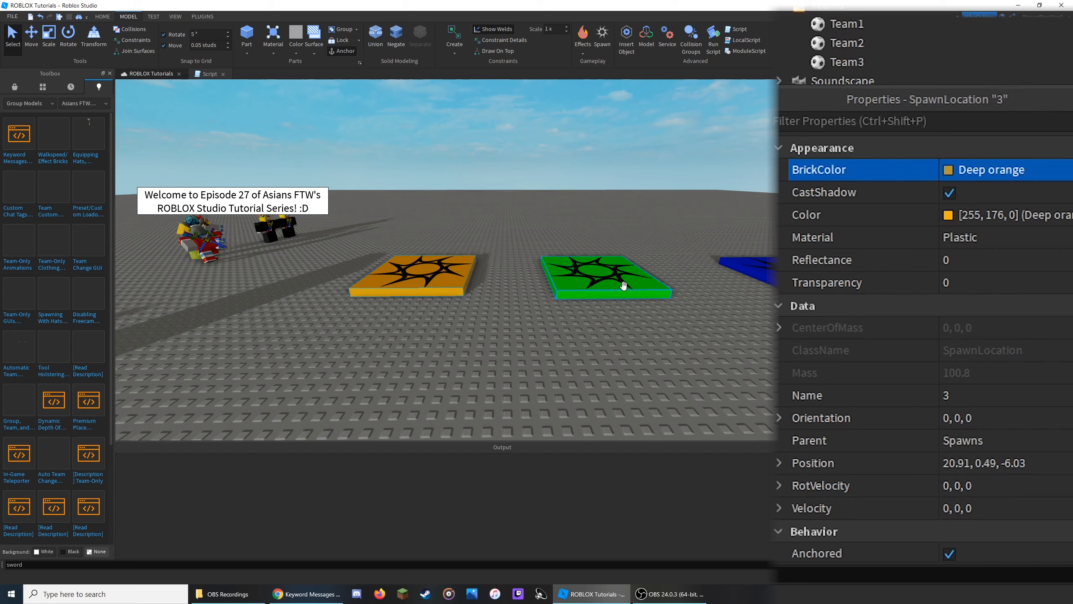
Recolor the green spawn location's BrickColor to yellow to match its New Yeller team.
scroll(967, 391, down, 5)
scroll(963, 381, down, 2)
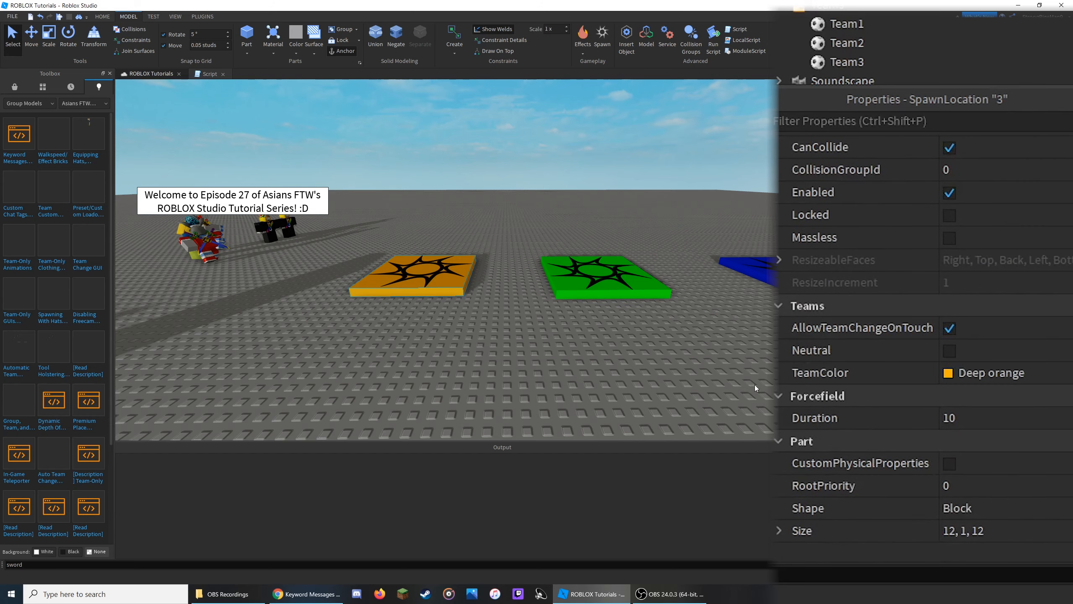
click(608, 280)
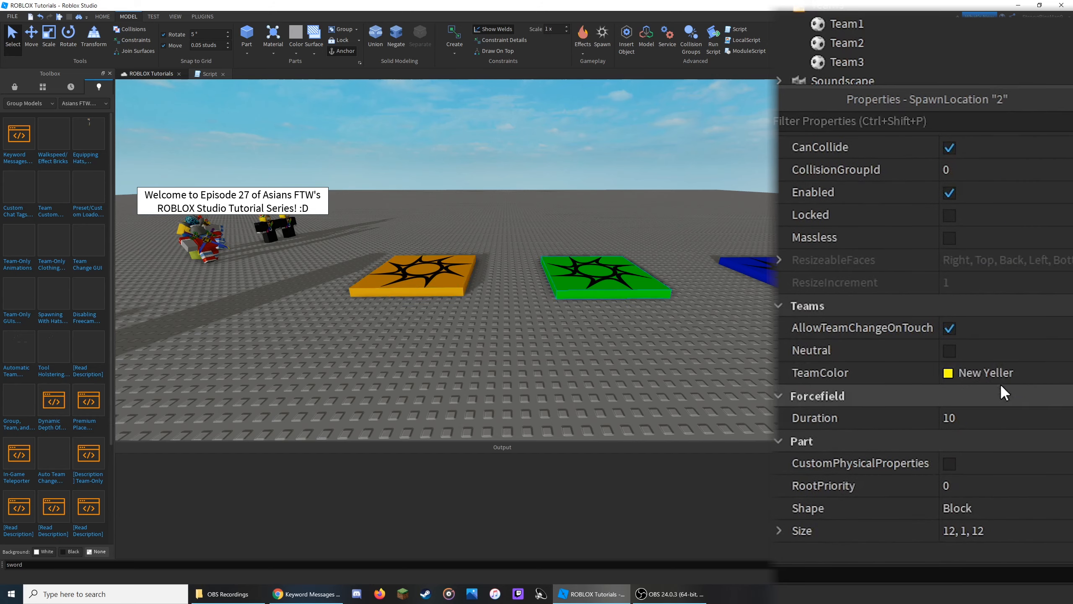
scroll(1000, 381, up, 7)
click(966, 175)
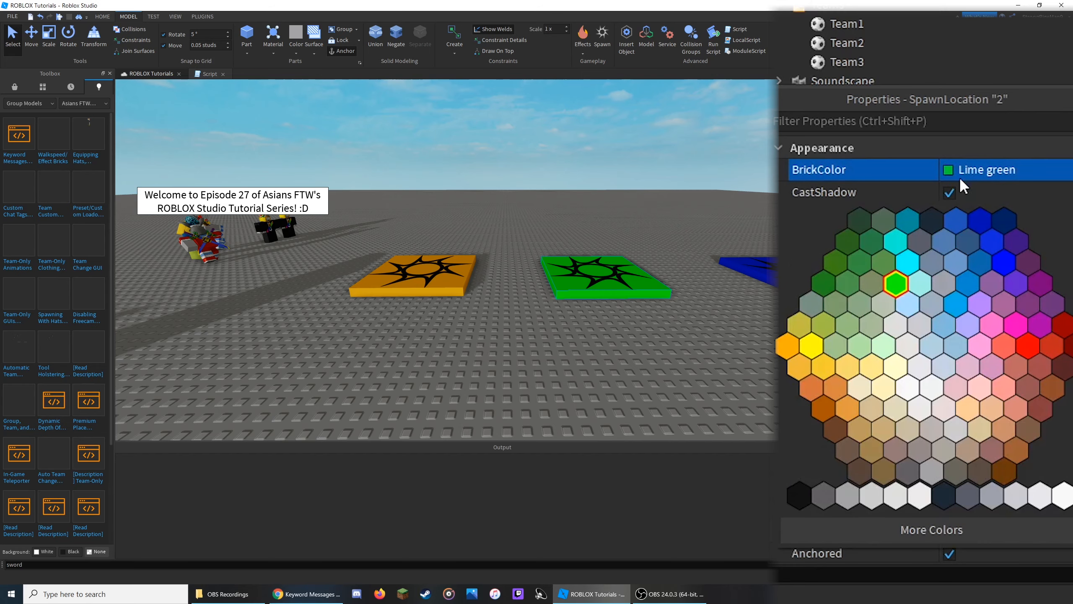
click(797, 351)
Set the blue spawn location's BrickColor and TeamColor both to Medium green.
click(748, 270)
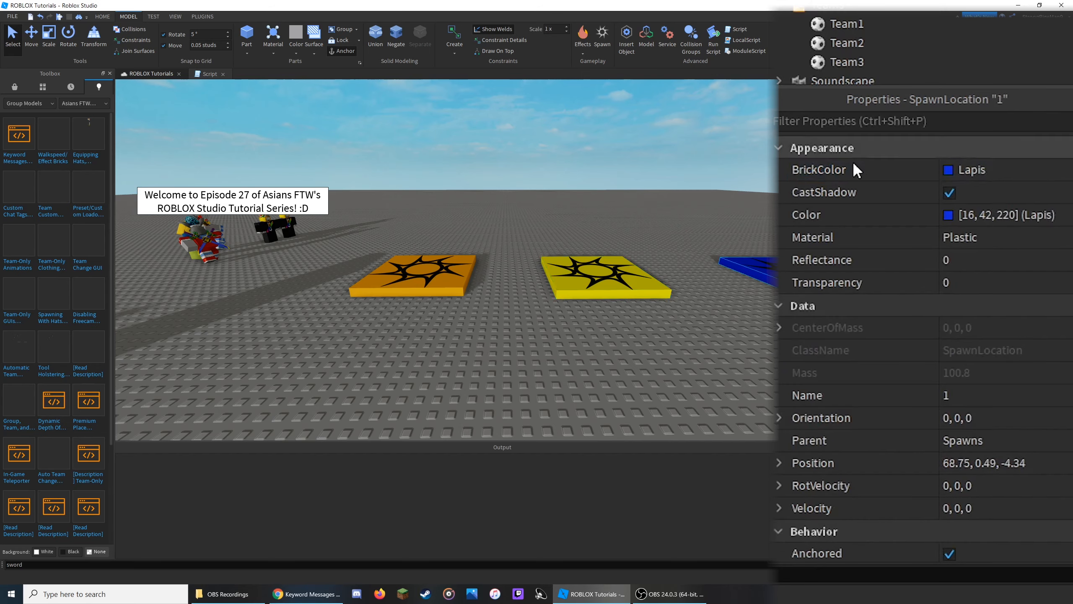
scroll(979, 336, down, 4)
scroll(979, 336, up, 4)
click(991, 175)
click(836, 338)
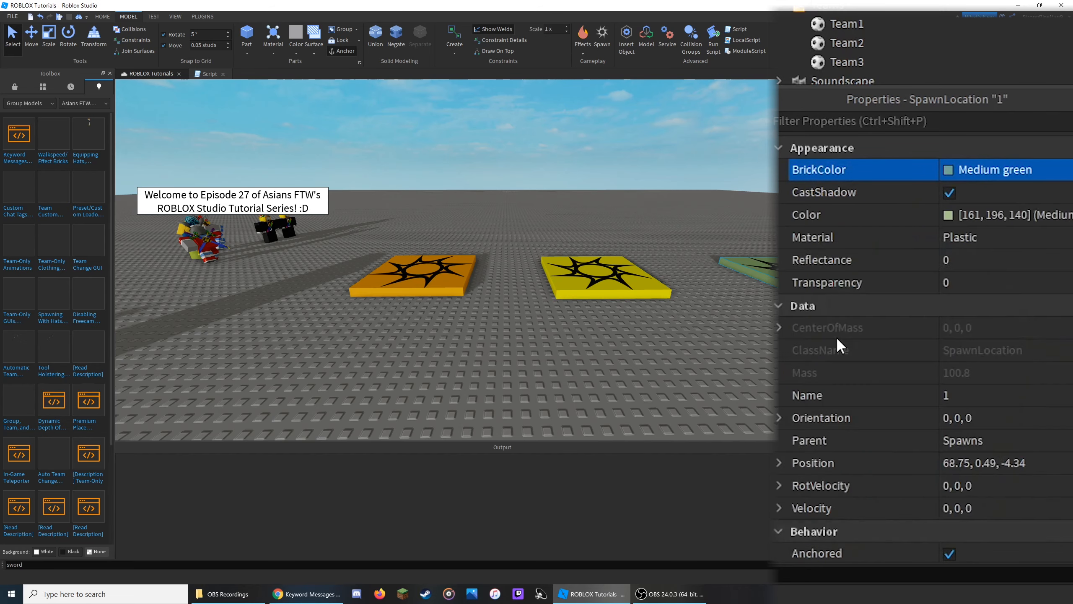
scroll(1006, 335, down, 6)
click(953, 418)
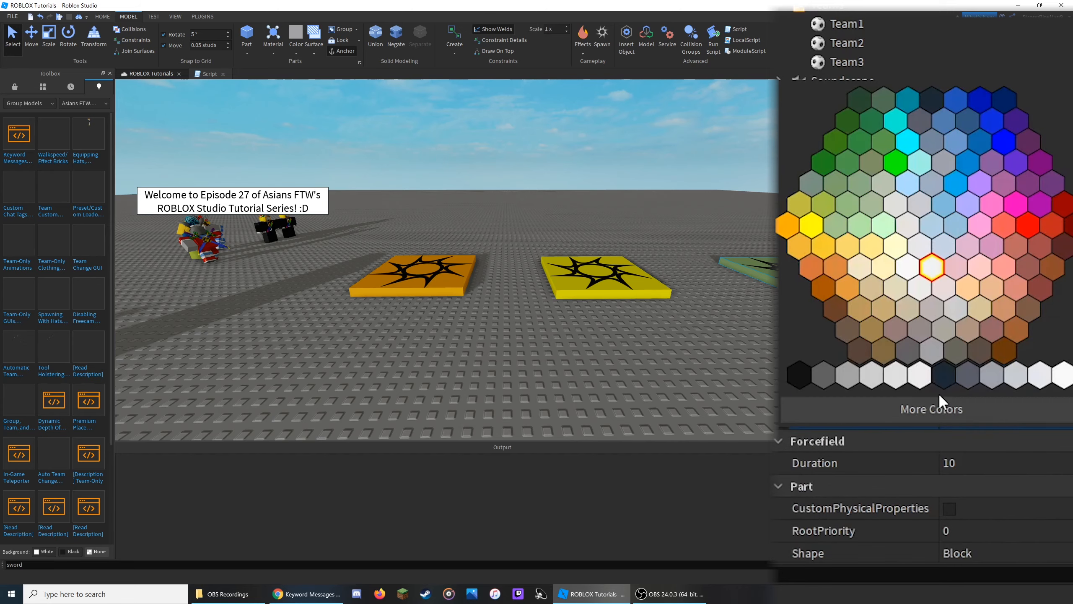
click(839, 232)
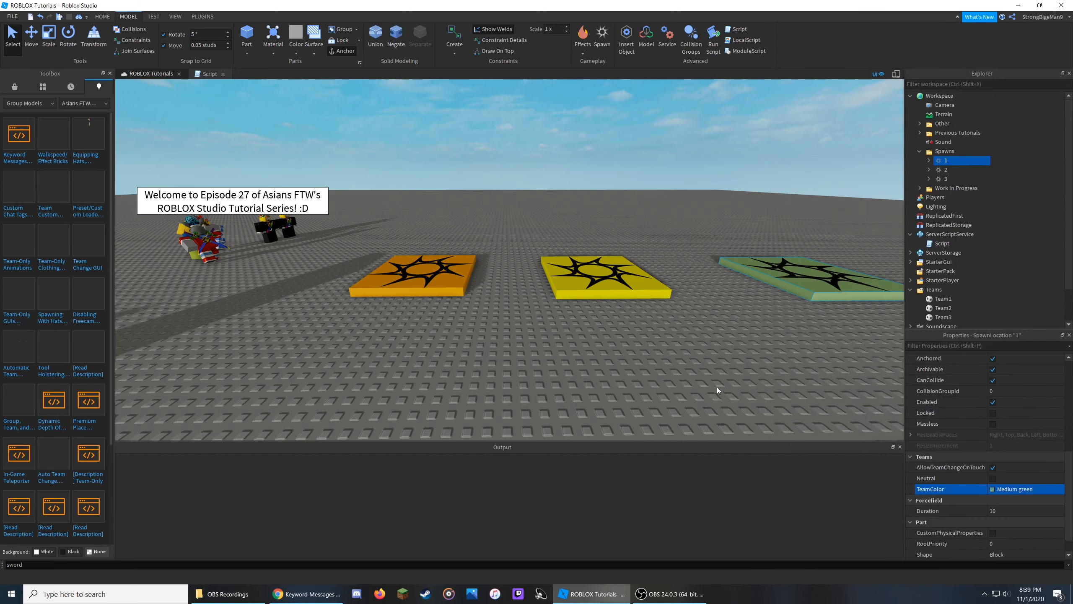
Orbit the viewport to look over the three recolored spawn locations.
click(730, 381)
right_drag(730, 381, 732, 380)
key(s)
key(d)
key(s)
key(a)
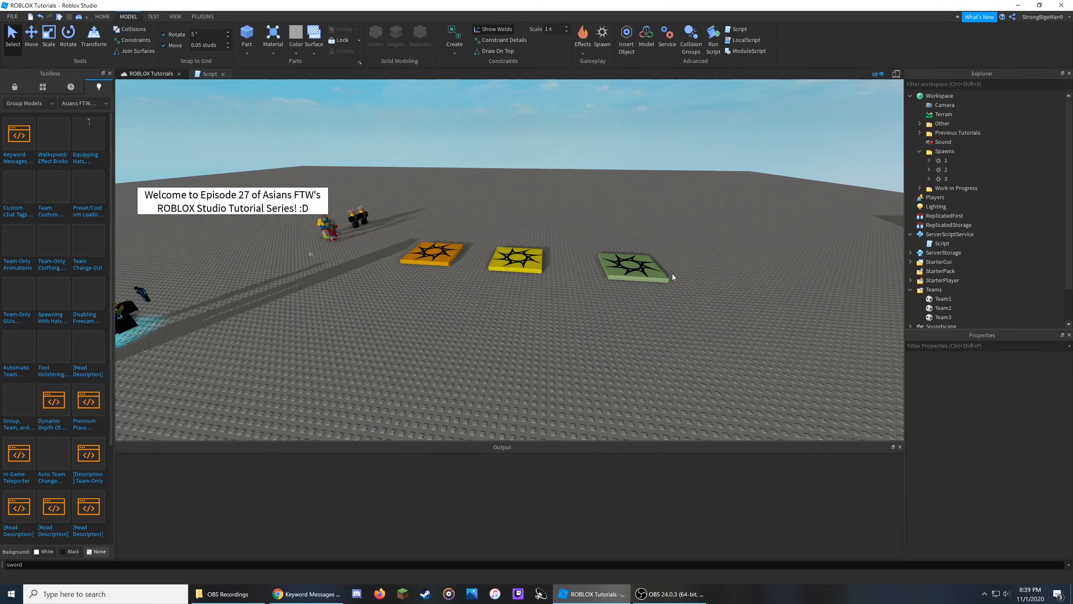
drag(519, 266, 532, 271)
click(889, 258)
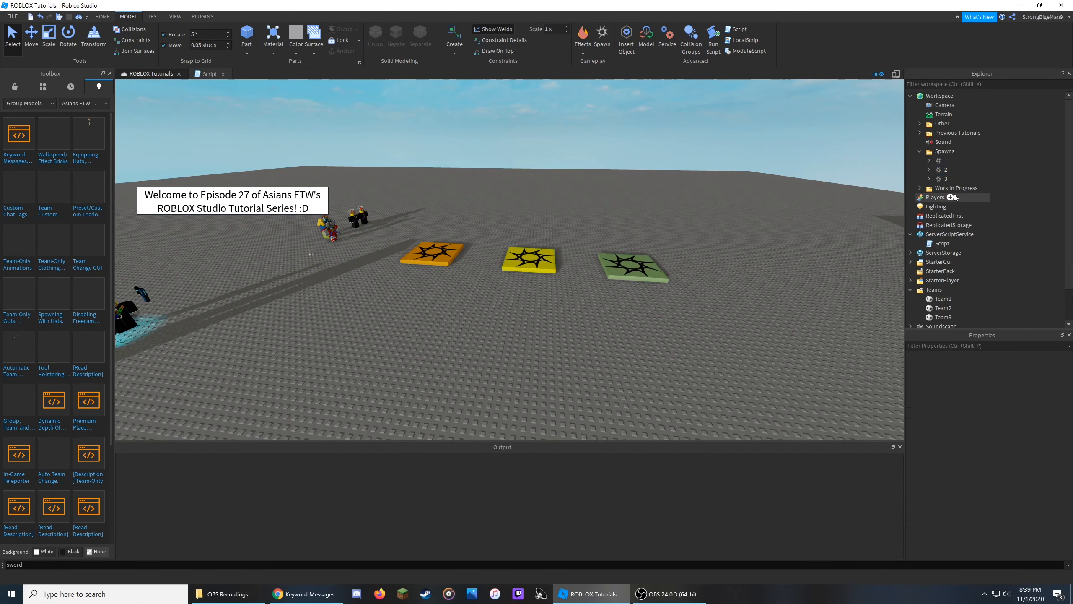
Open the script under ServerScriptService and insert blank lines after the SoundList table.
click(919, 151)
double_click(942, 216)
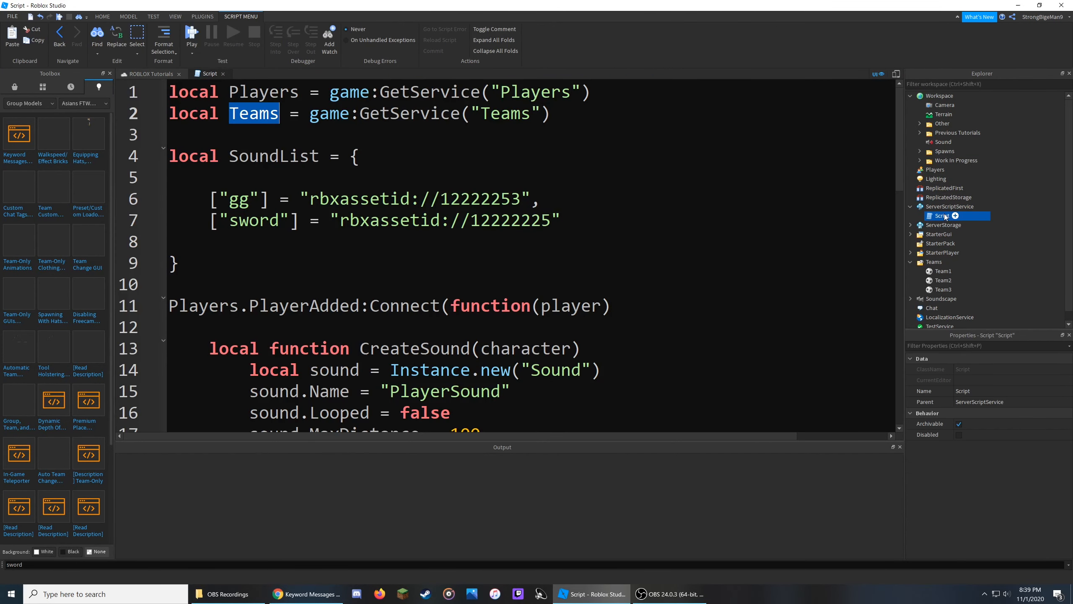
click(417, 271)
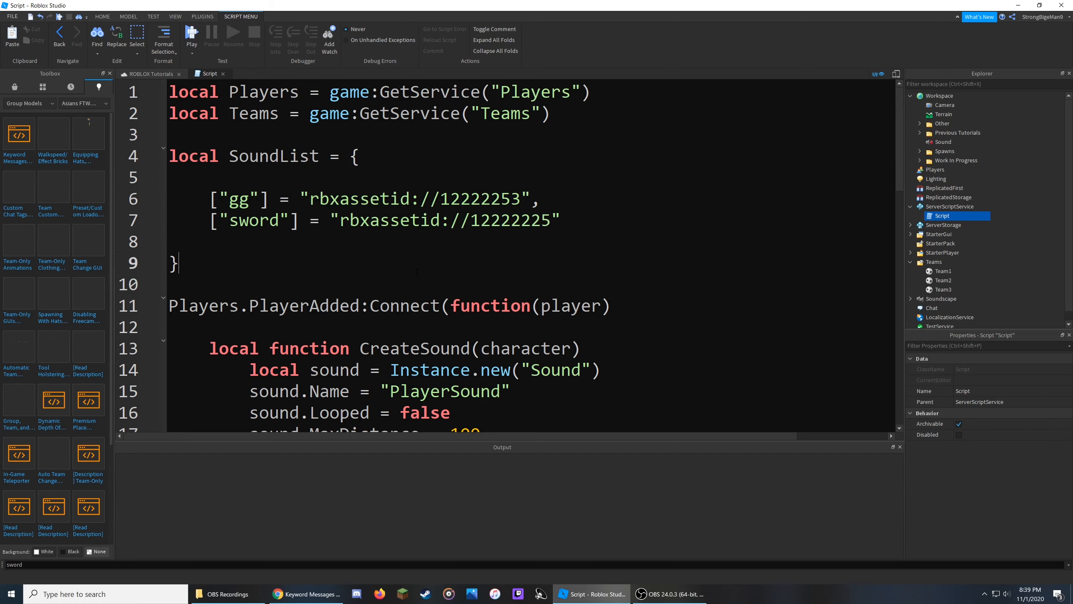
drag(207, 258, 165, 177)
click(265, 278)
key(Return)
key(Return)
key(Return)
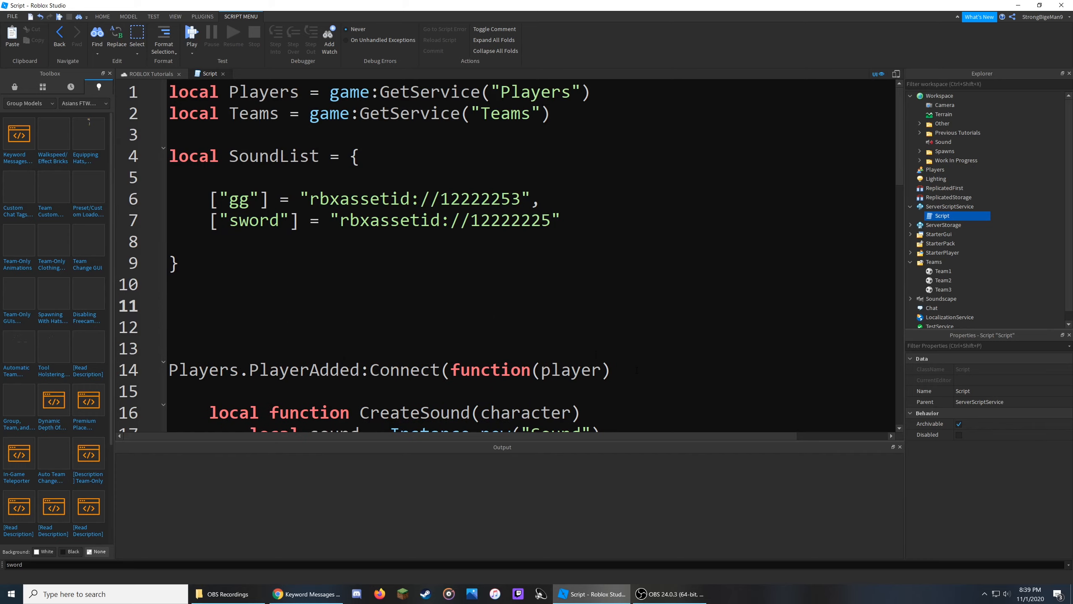
Declare local variables Team1Sounds, Team2Sounds and Team3Sounds on separate lines below SoundList.
text(local Team1Sounds)
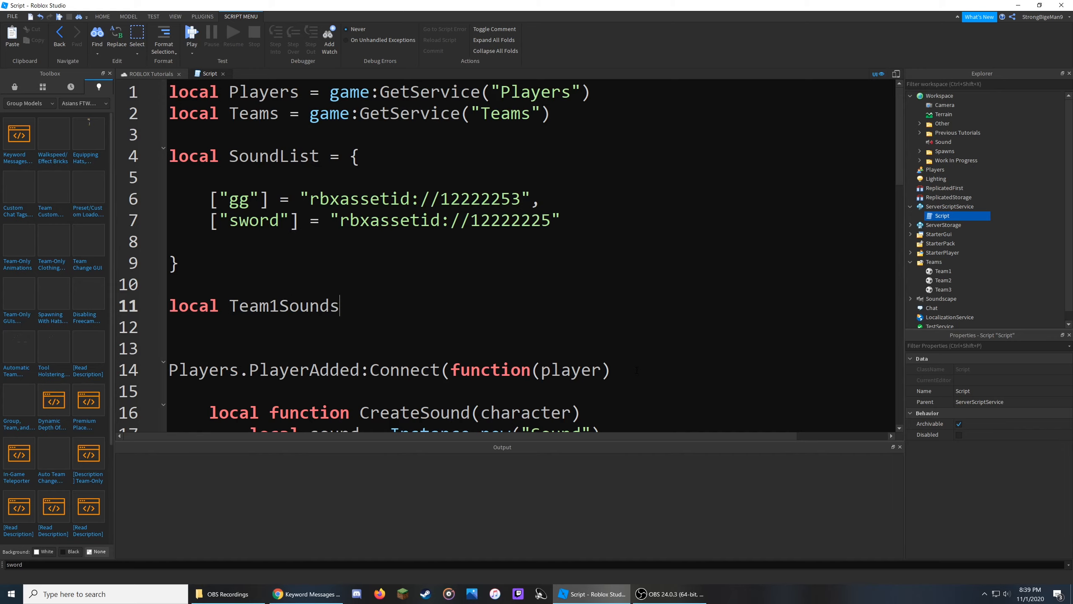
key(Return)
key(Return)
text(local Team2Sounds)
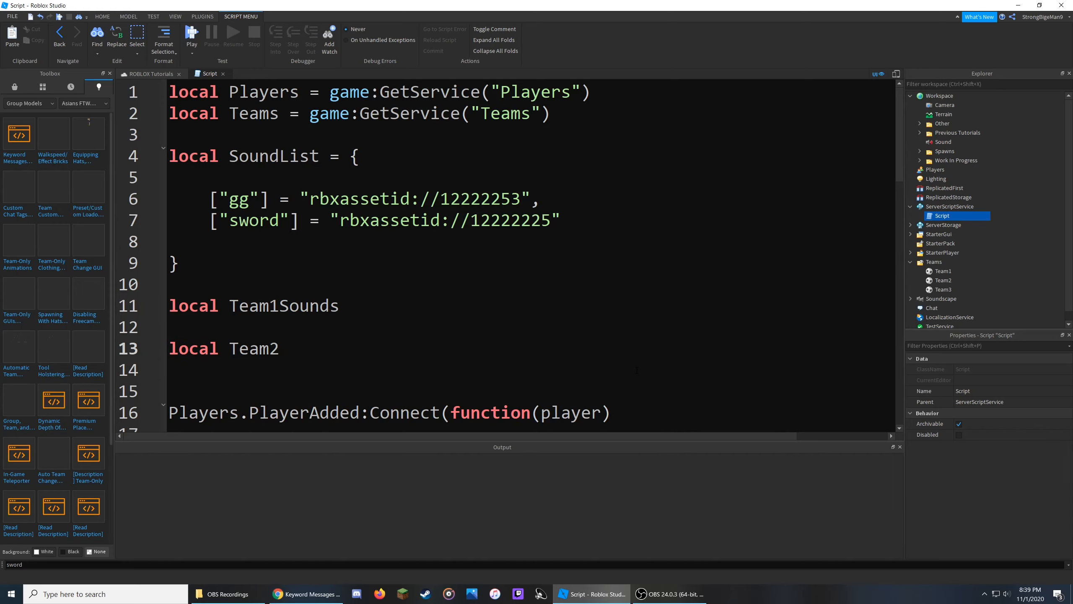
key(Return)
key(Return)
text(local)
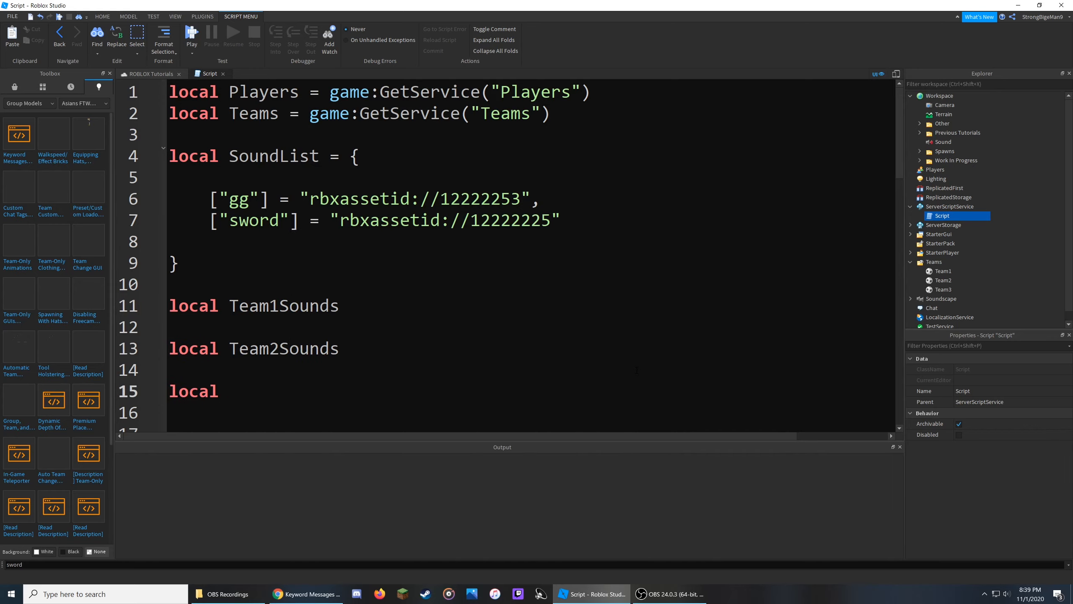
text( Team3Sounds)
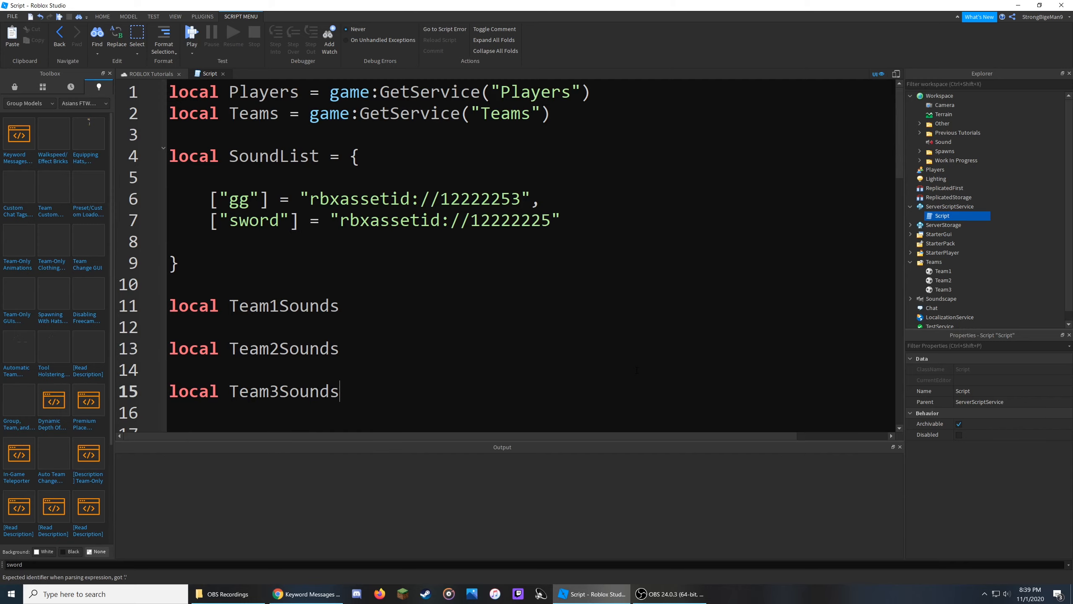
Assign an empty table {} to each of Team1Sounds, Team2Sounds and Team3Sounds.
click(524, 307)
text(= {)
click(530, 351)
text(= {)
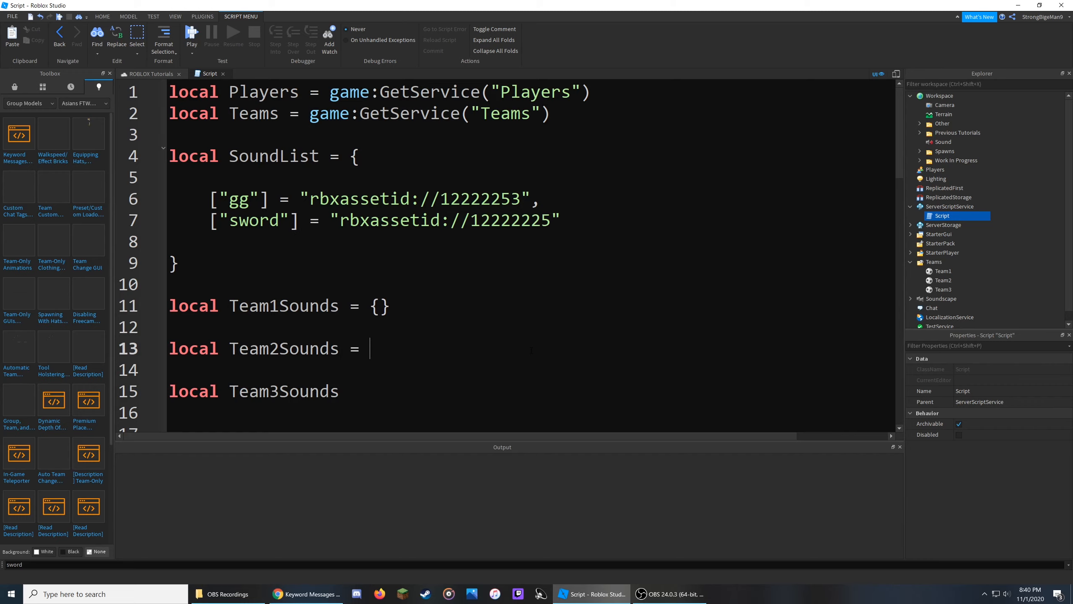
key(Down)
key(Down)
text(= {)
Highlight the "gg" key and its asset ID in the SoundList entries to examine the entry format.
drag(561, 220, 209, 198)
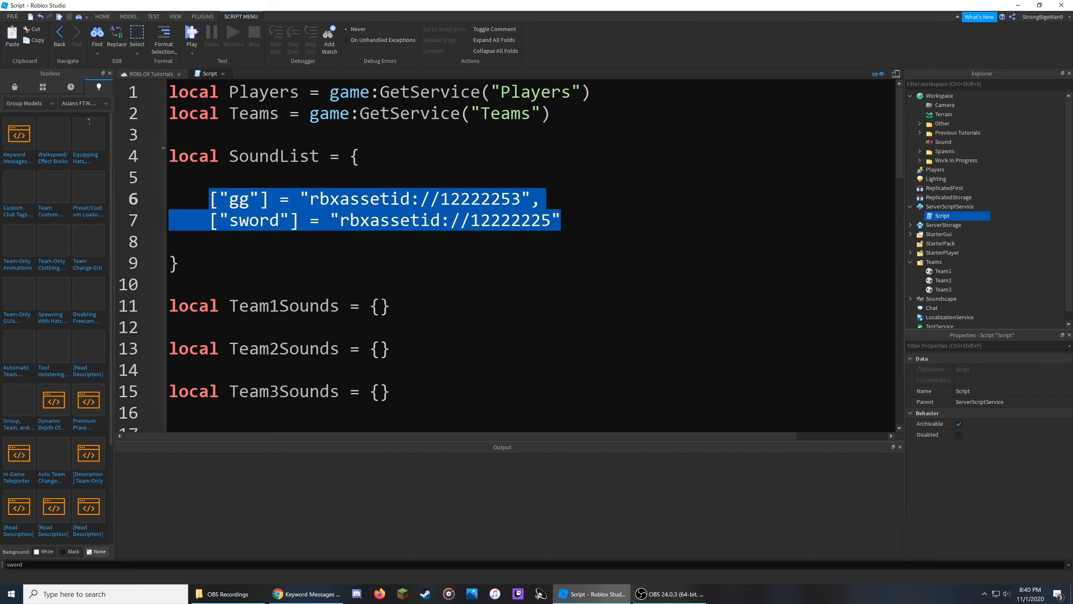
click(205, 196)
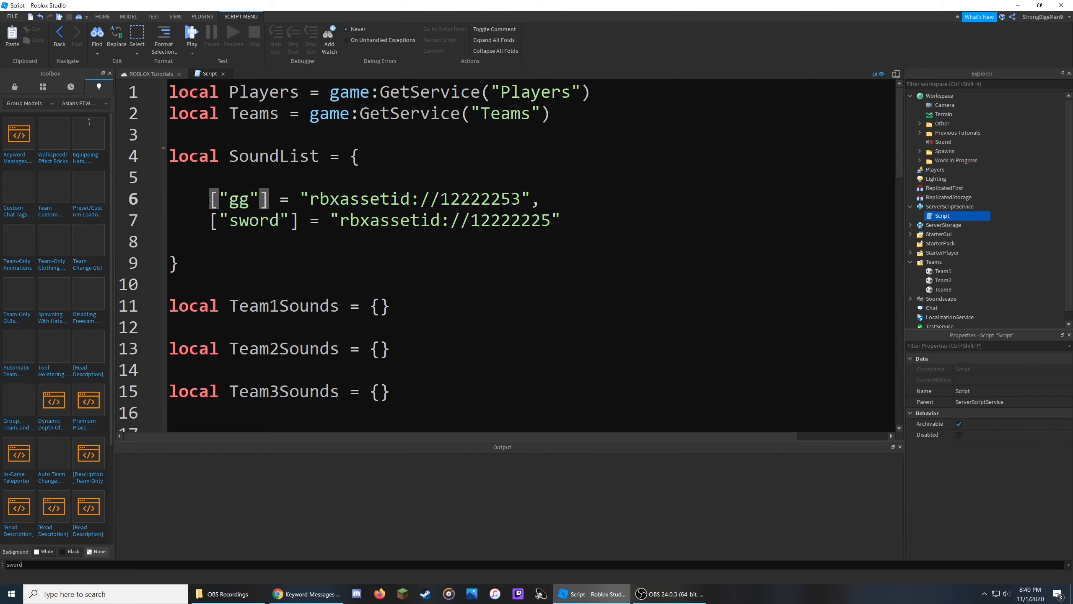
drag(209, 199, 268, 194)
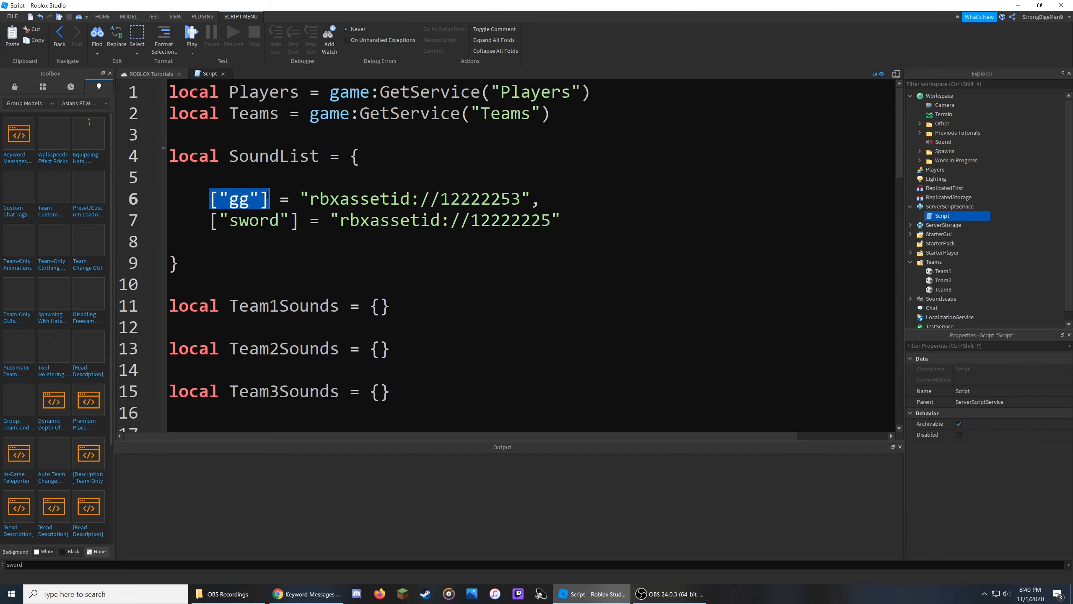
drag(310, 198, 520, 199)
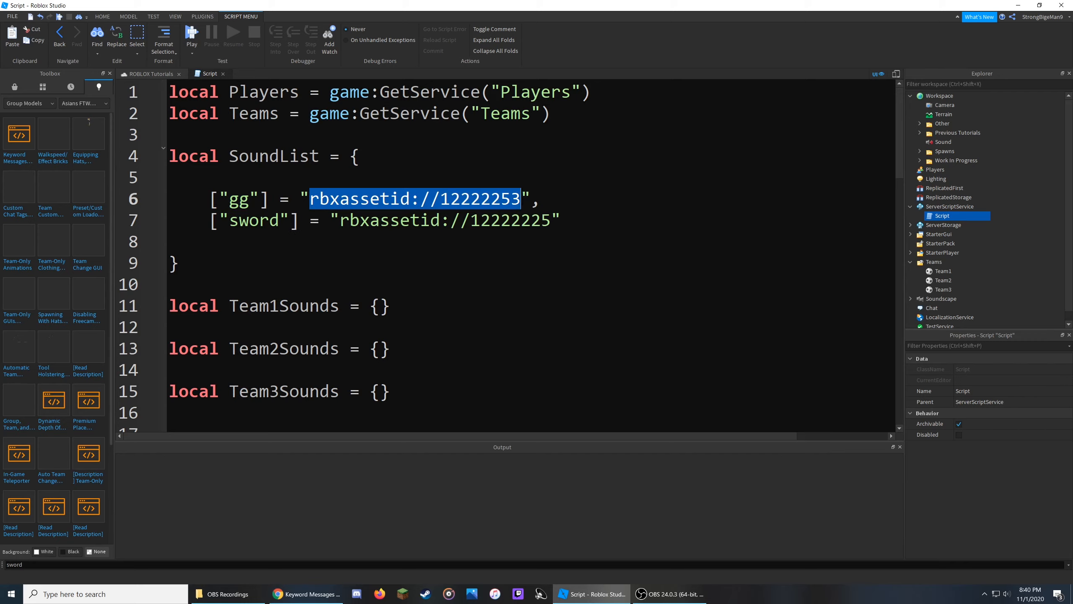